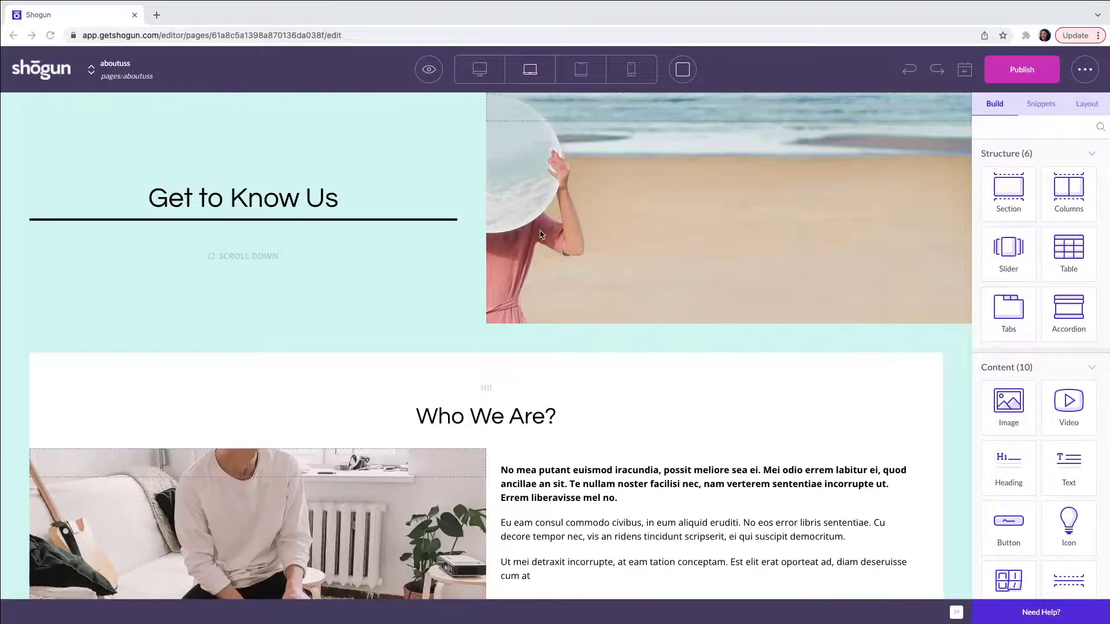
Step: Scroll down through the About Us template page and back up to review its sections
{"action": "scroll", "coordinate": [541, 233], "scroll_direction": "down", "scroll_amount": 1}
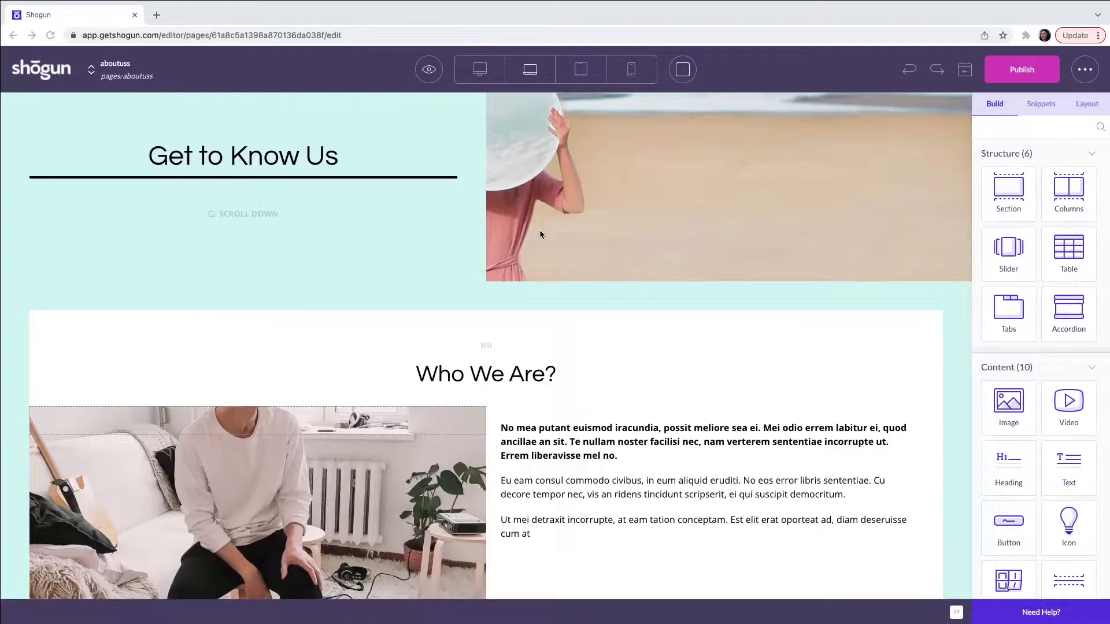
{"action": "scroll", "coordinate": [541, 233], "scroll_direction": "up", "scroll_amount": 1}
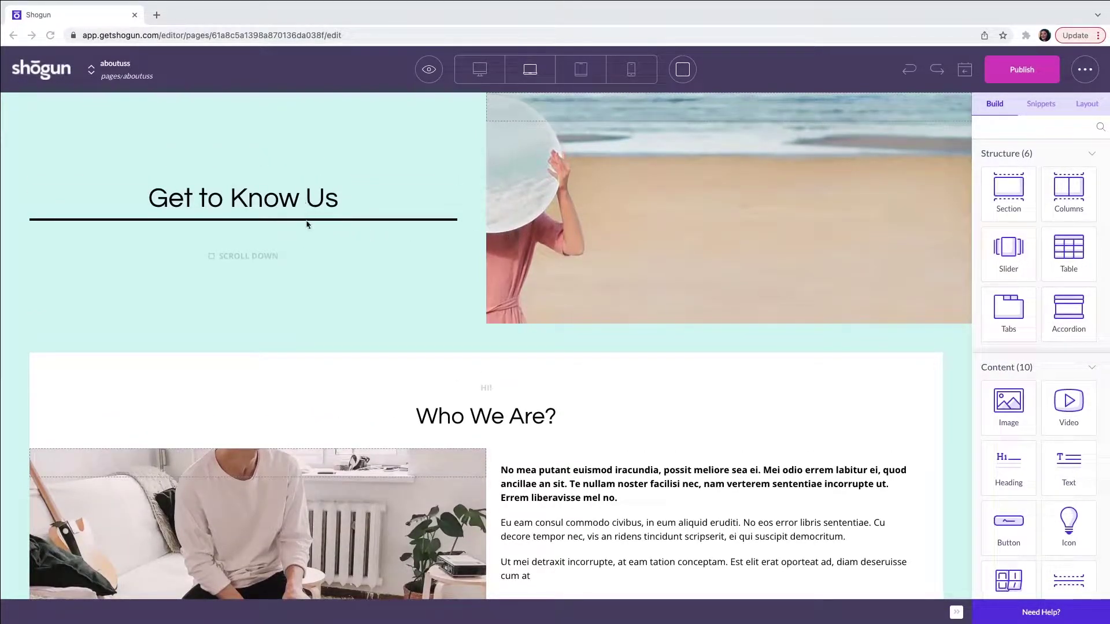
{"action": "scroll", "coordinate": [314, 246], "scroll_direction": "down", "scroll_amount": 1}
{"action": "scroll", "coordinate": [313, 244], "scroll_direction": "down", "scroll_amount": 4}
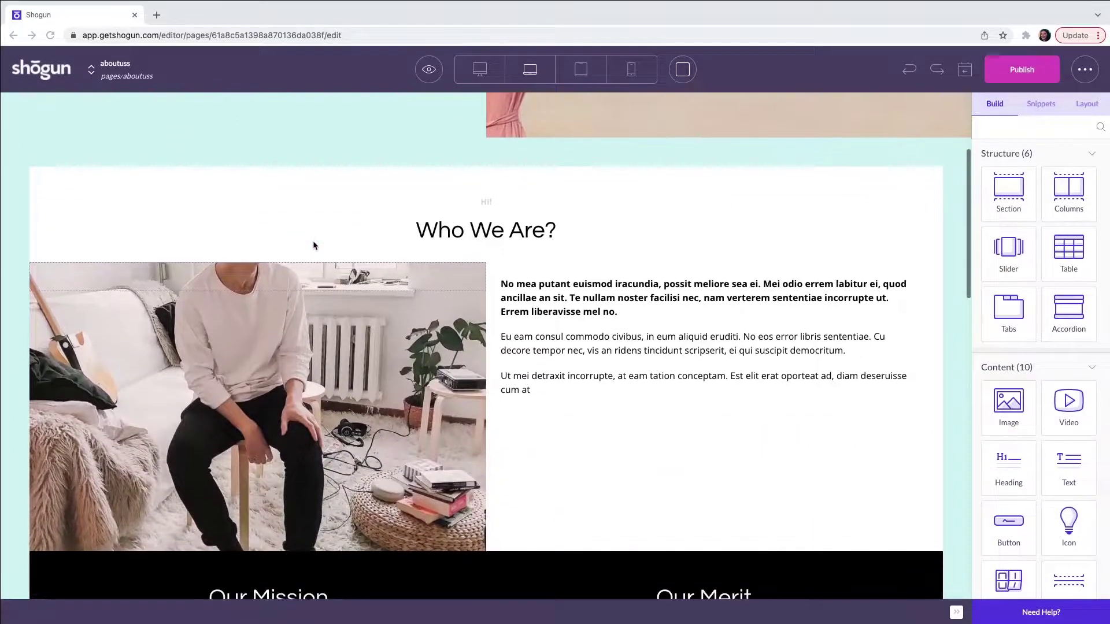
{"action": "scroll", "coordinate": [314, 245], "scroll_direction": "down", "scroll_amount": 2}
{"action": "scroll", "coordinate": [313, 245], "scroll_direction": "down", "scroll_amount": 2}
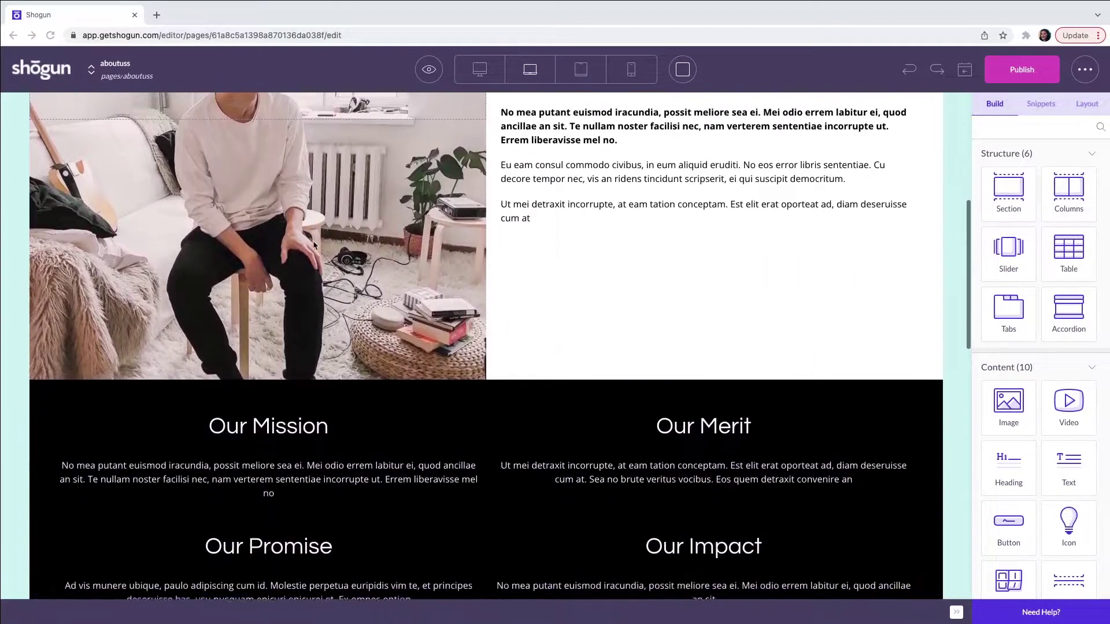
{"action": "scroll", "coordinate": [313, 245], "scroll_direction": "down", "scroll_amount": 1}
{"action": "scroll", "coordinate": [313, 245], "scroll_direction": "down", "scroll_amount": 1}
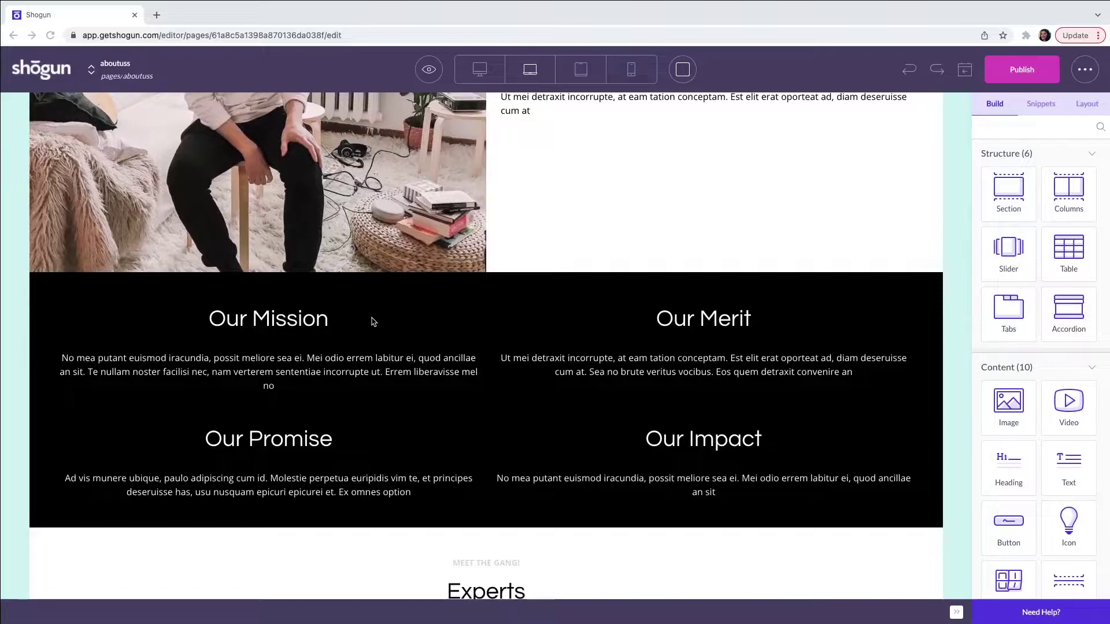
{"action": "scroll", "coordinate": [372, 321], "scroll_direction": "down", "scroll_amount": 2}
{"action": "scroll", "coordinate": [371, 321], "scroll_direction": "down", "scroll_amount": 1}
{"action": "scroll", "coordinate": [371, 322], "scroll_direction": "down", "scroll_amount": 1}
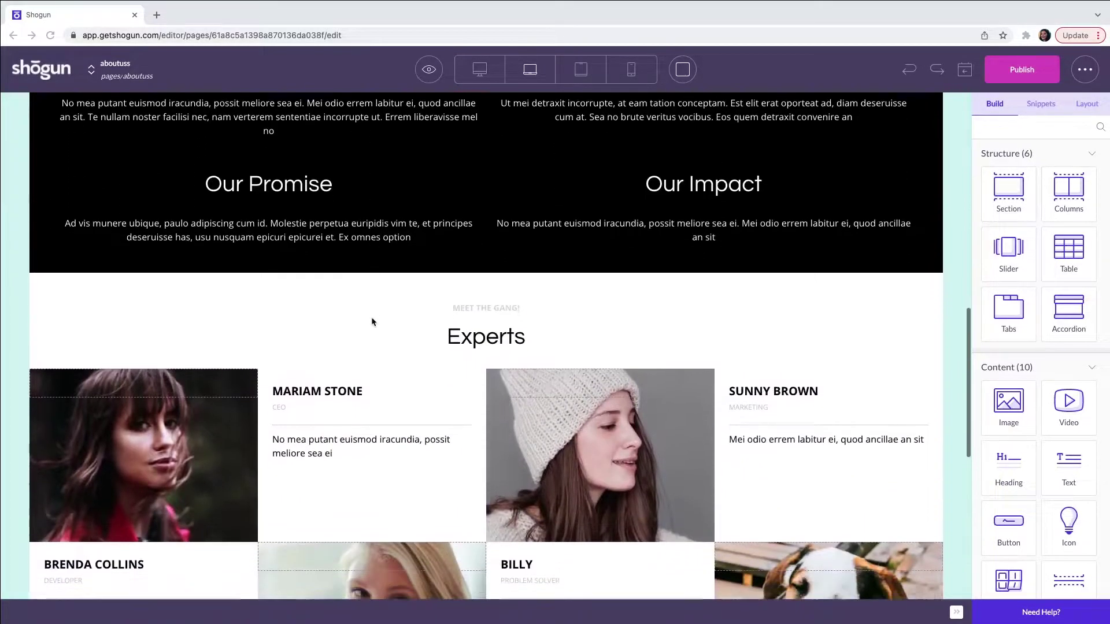
{"action": "scroll", "coordinate": [372, 322], "scroll_direction": "down", "scroll_amount": 1}
{"action": "scroll", "coordinate": [372, 321], "scroll_direction": "down", "scroll_amount": 2}
{"action": "scroll", "coordinate": [372, 322], "scroll_direction": "down", "scroll_amount": 1}
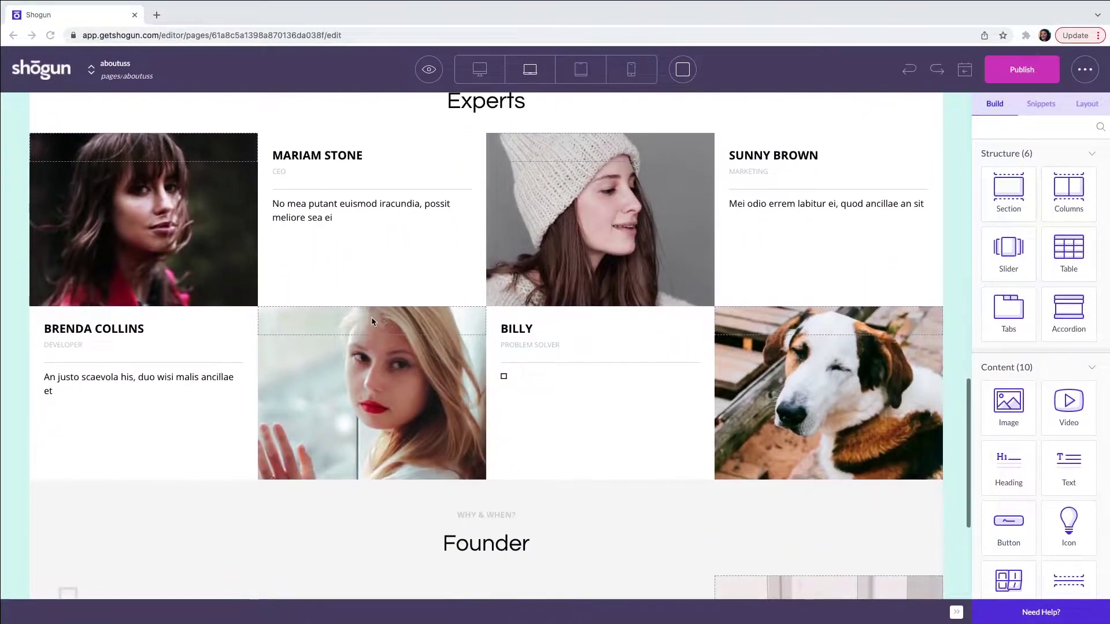
{"action": "scroll", "coordinate": [372, 321], "scroll_direction": "down", "scroll_amount": 3}
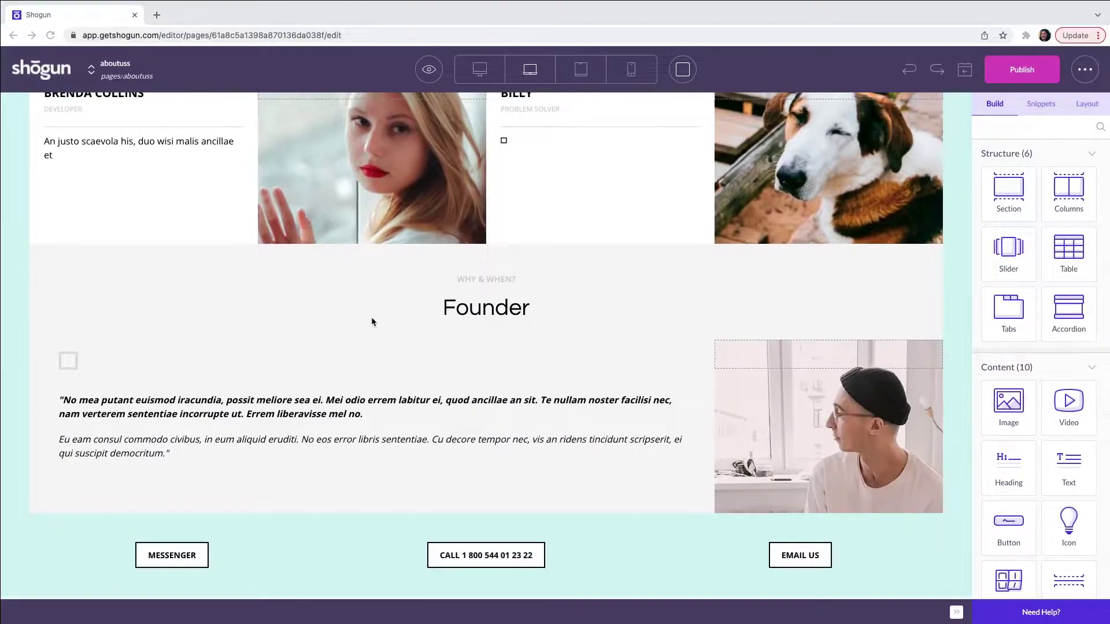
{"action": "scroll", "coordinate": [372, 322], "scroll_direction": "up", "scroll_amount": 2}
{"action": "scroll", "coordinate": [371, 321], "scroll_direction": "up", "scroll_amount": 3}
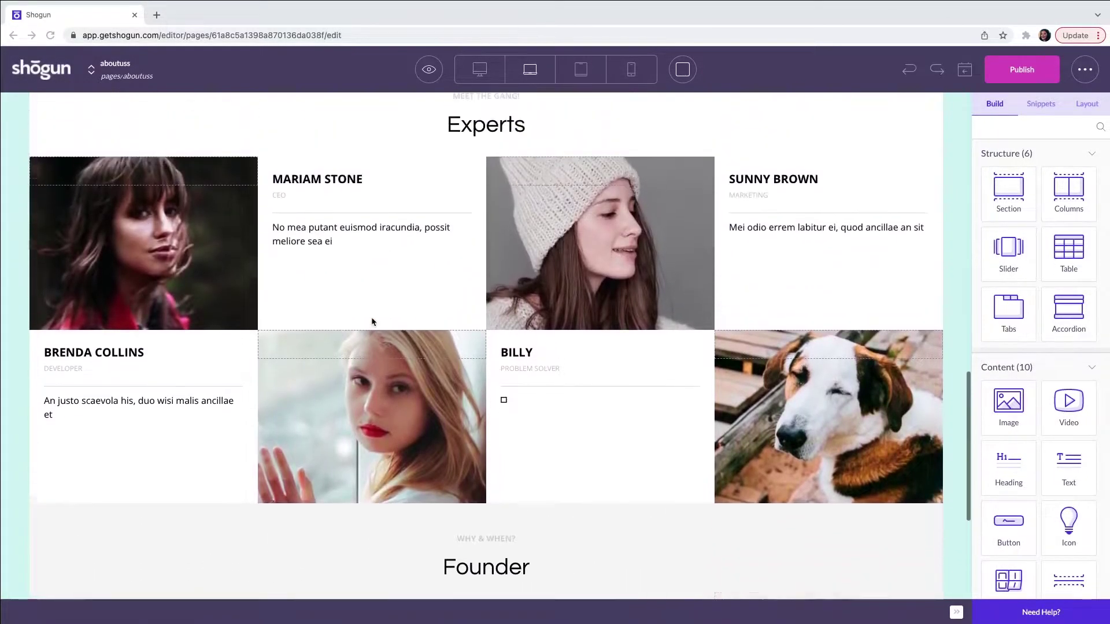
{"action": "scroll", "coordinate": [372, 322], "scroll_direction": "up", "scroll_amount": 4}
{"action": "scroll", "coordinate": [372, 321], "scroll_direction": "up", "scroll_amount": 2}
{"action": "scroll", "coordinate": [371, 322], "scroll_direction": "up", "scroll_amount": 4}
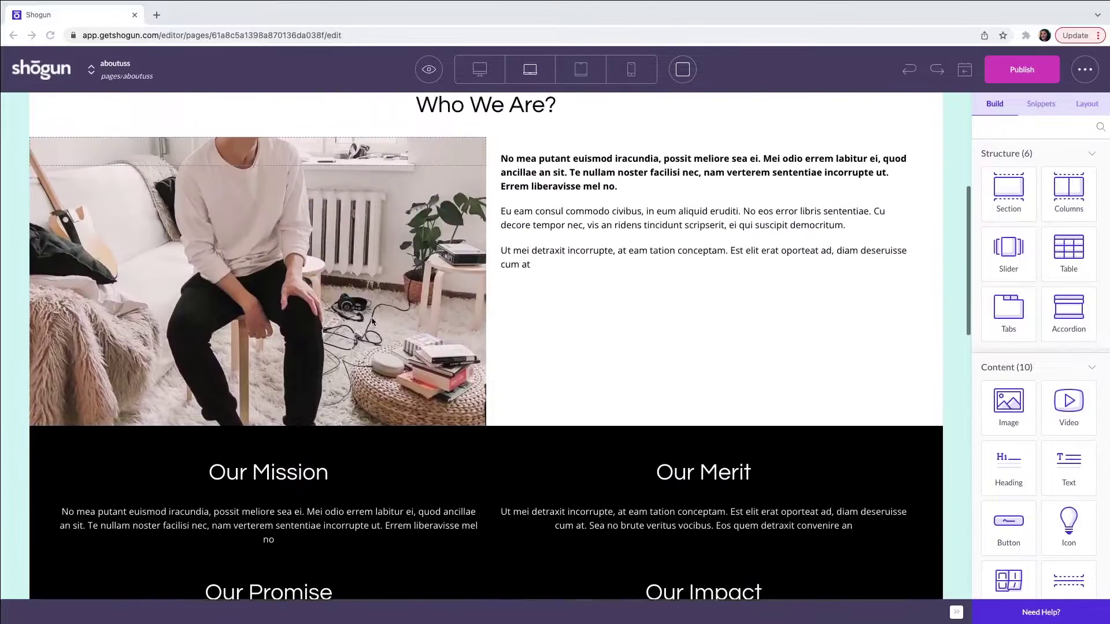
{"action": "scroll", "coordinate": [372, 322], "scroll_direction": "up", "scroll_amount": 2}
{"action": "scroll", "coordinate": [372, 321], "scroll_direction": "up", "scroll_amount": 2}
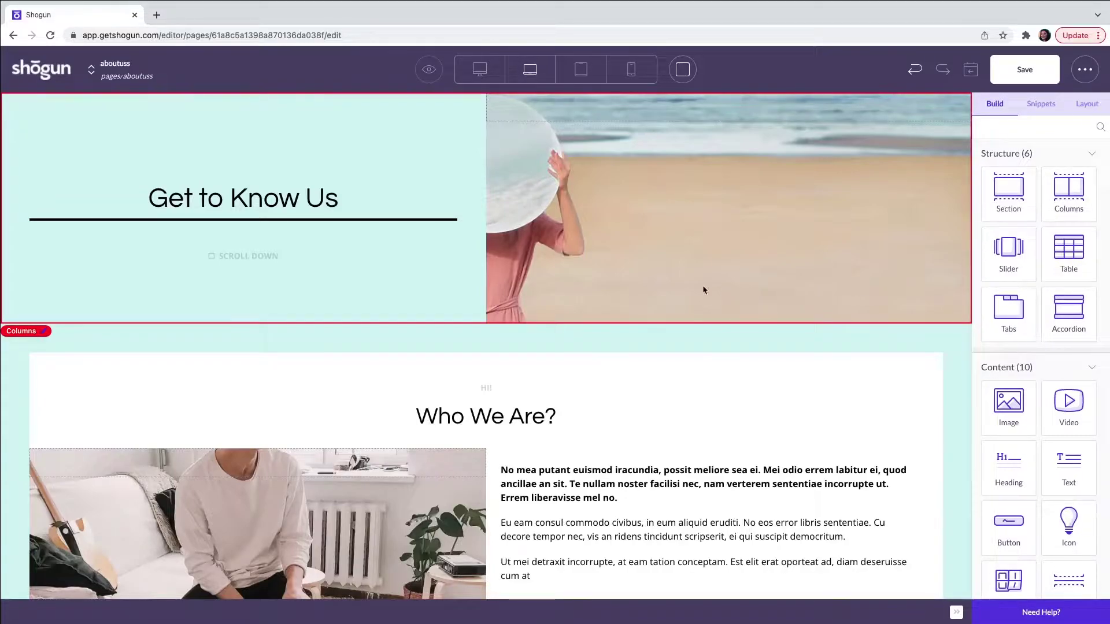
Step: Swap the hero section's beach background for the sneaker-sole photo from Your Media Library
{"action": "left_click", "coordinate": [657, 286]}
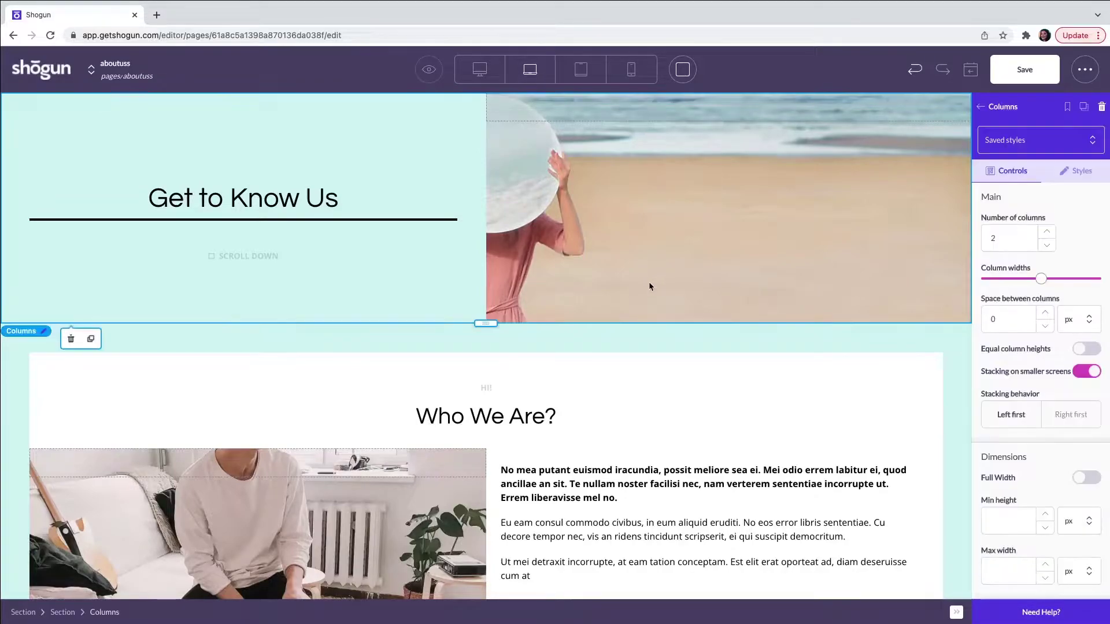
{"action": "left_click", "coordinate": [71, 612]}
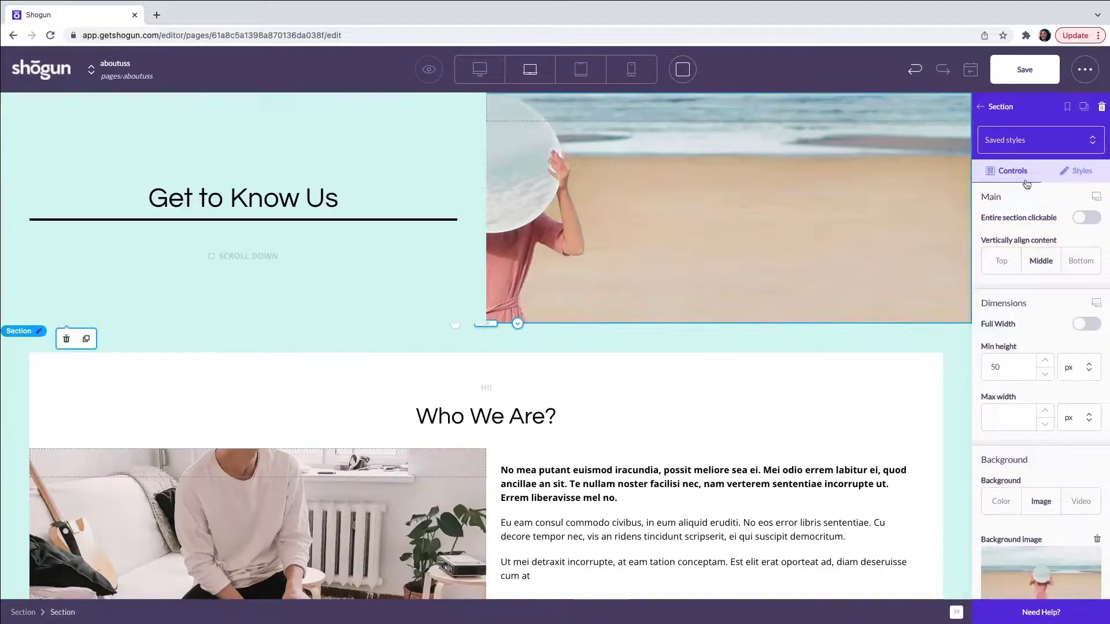
{"action": "scroll", "coordinate": [1020, 376], "scroll_direction": "down", "scroll_amount": 2}
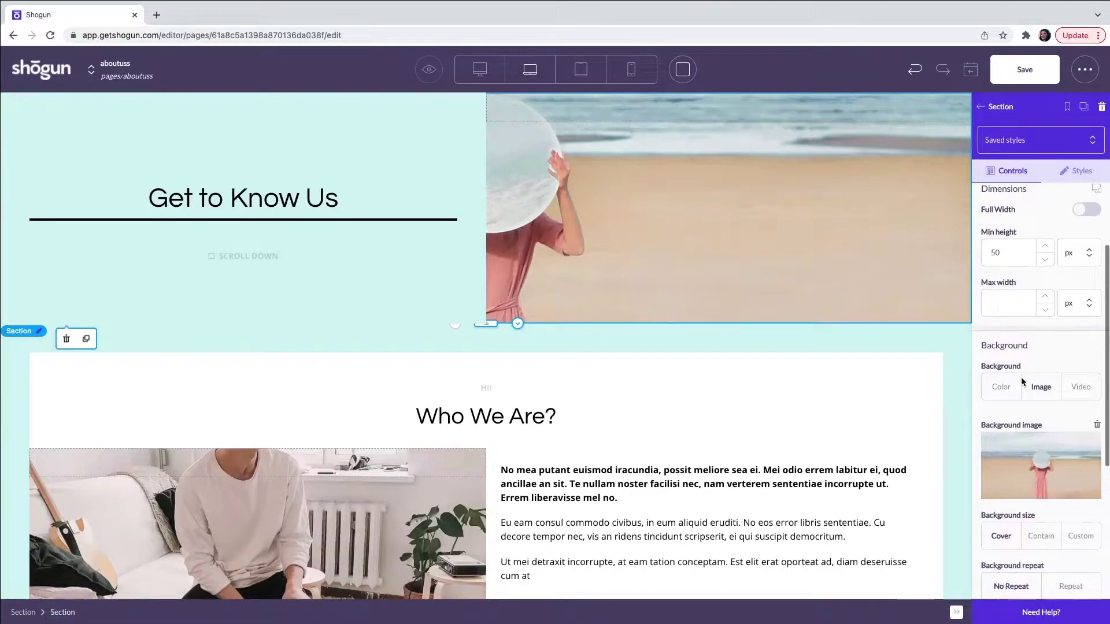
{"action": "left_click", "coordinate": [1038, 463]}
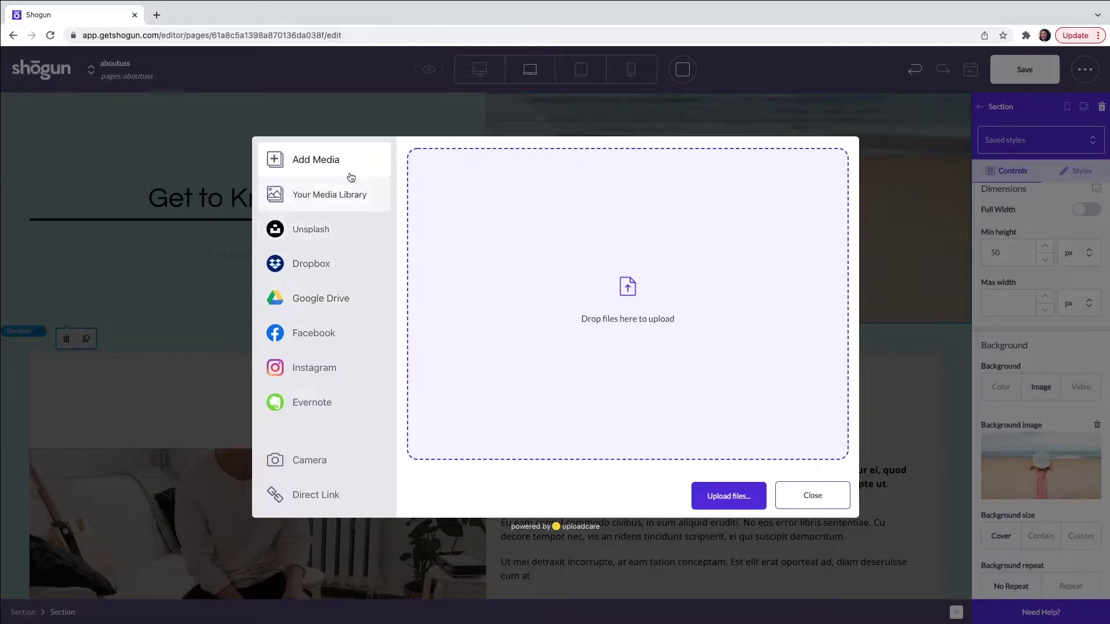
{"action": "left_click", "coordinate": [353, 200]}
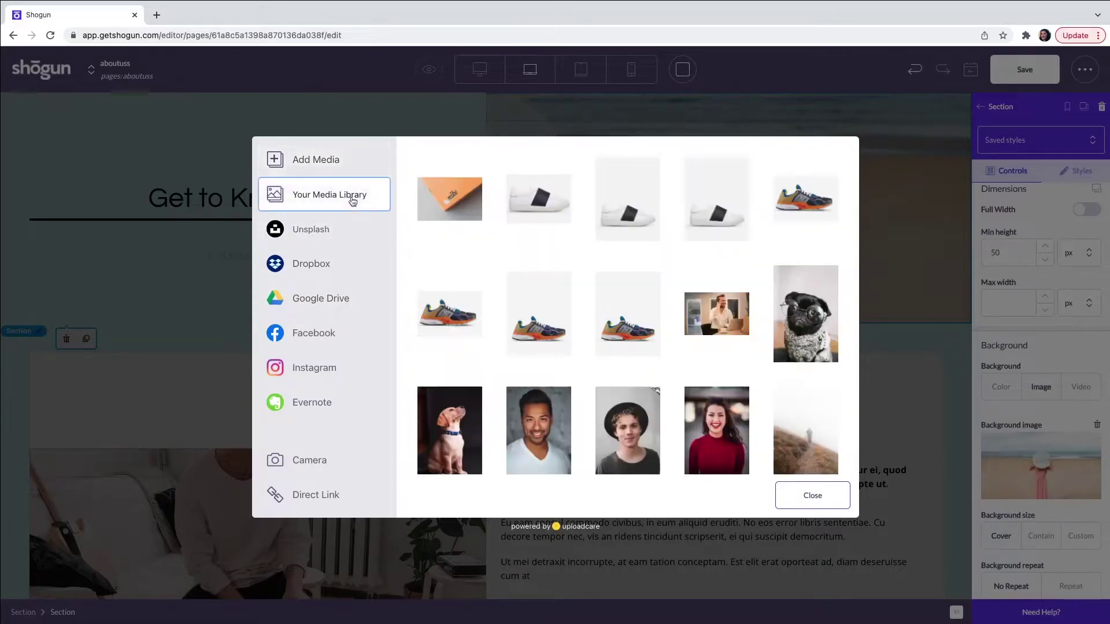
{"action": "scroll", "coordinate": [575, 305], "scroll_direction": "down", "scroll_amount": 2}
{"action": "scroll", "coordinate": [575, 307], "scroll_direction": "down", "scroll_amount": 2}
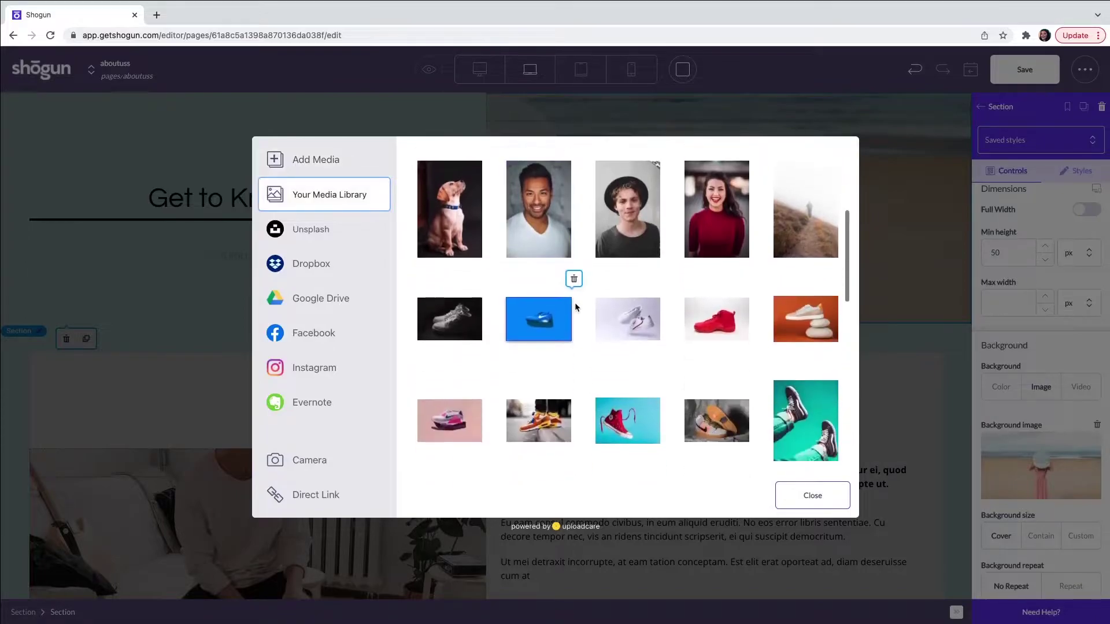
{"action": "left_click", "coordinate": [701, 408]}
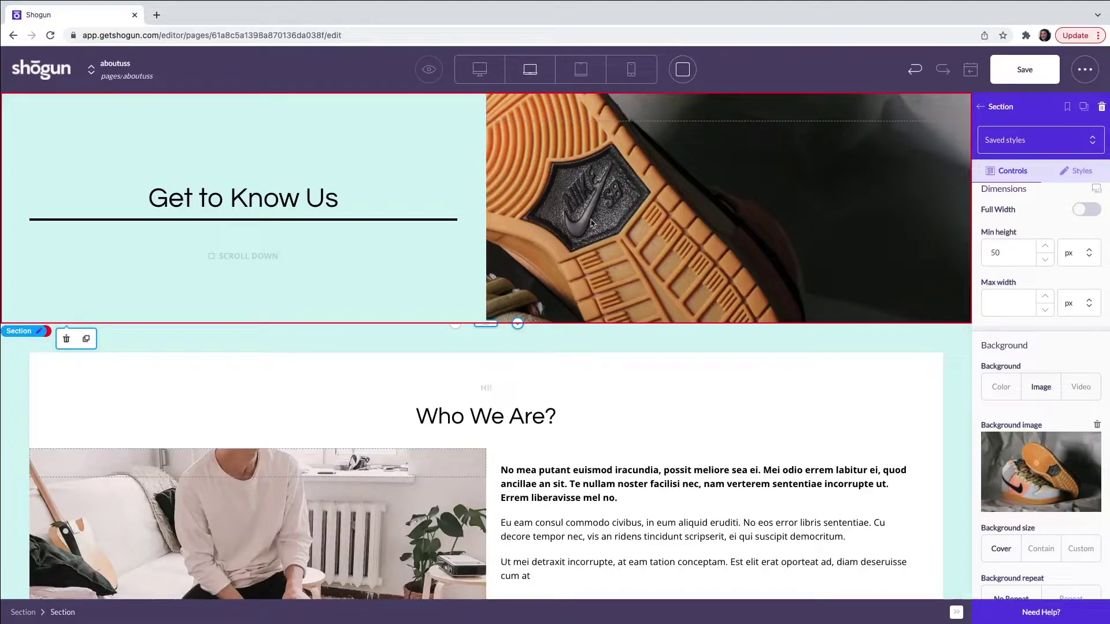
Step: Change the hero heading text to 'Learn More About Our Team'
{"action": "left_click", "coordinate": [322, 210]}
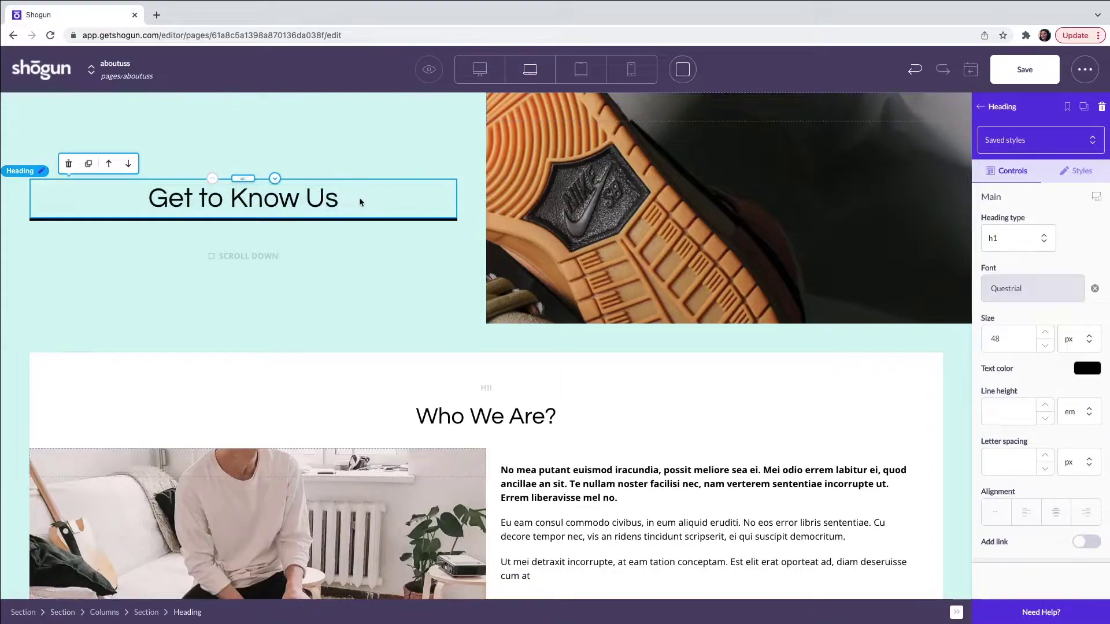
{"action": "triple_click", "coordinate": [321, 200]}
{"action": "type", "text": "Learn More About Our Team"}
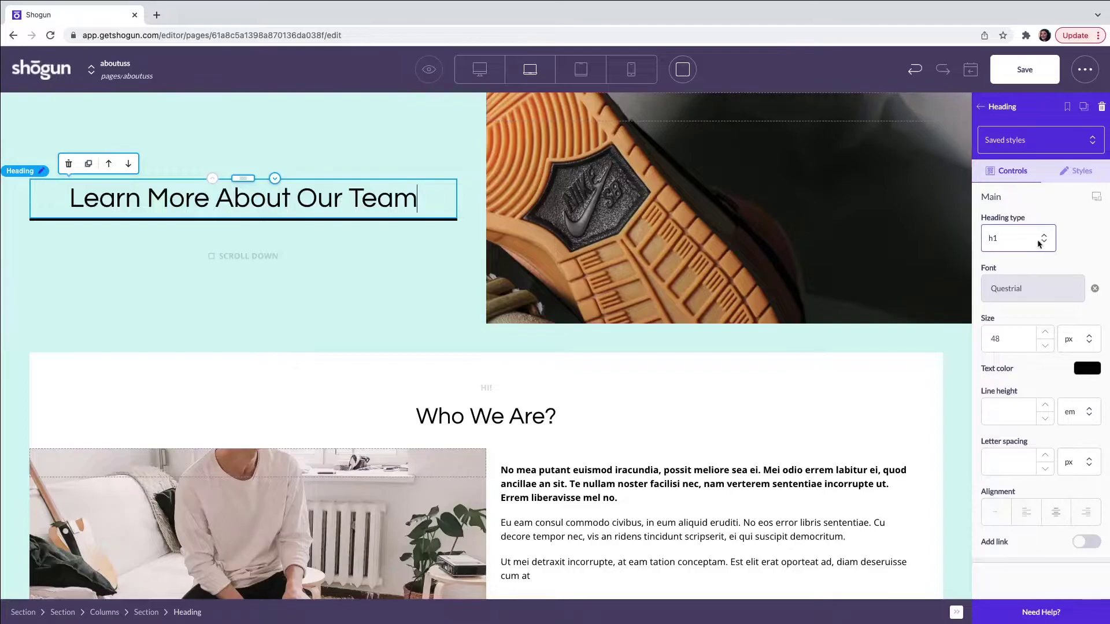
Step: Keep the heading as h1 and switch its font from Questrial to Open Sans
{"action": "left_click", "coordinate": [1012, 249]}
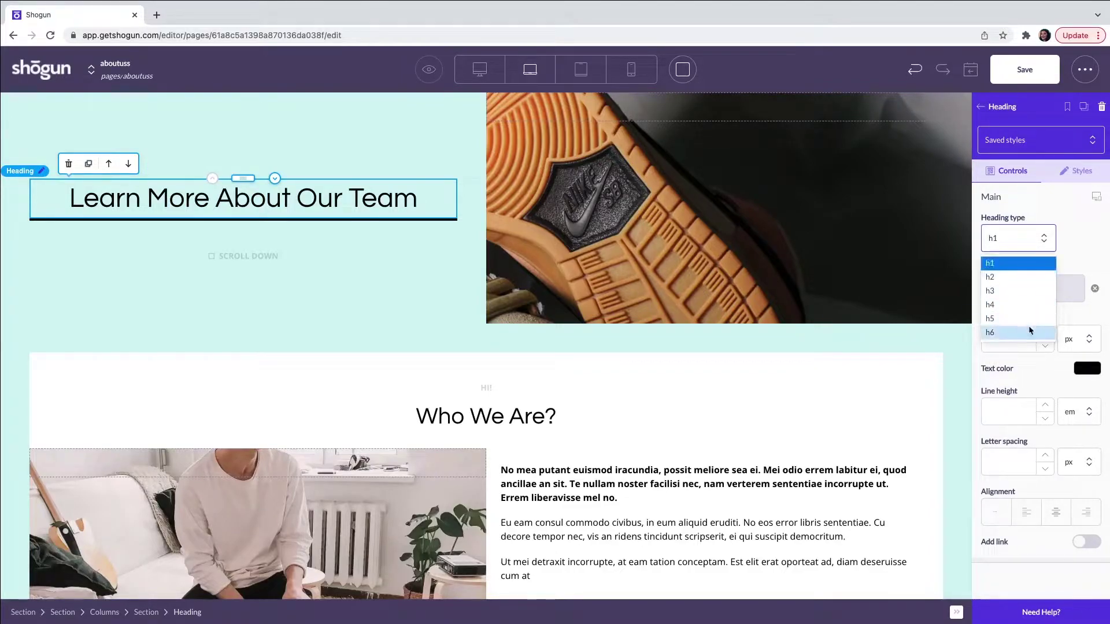
{"action": "left_click", "coordinate": [1076, 242]}
{"action": "left_click", "coordinate": [1095, 289]}
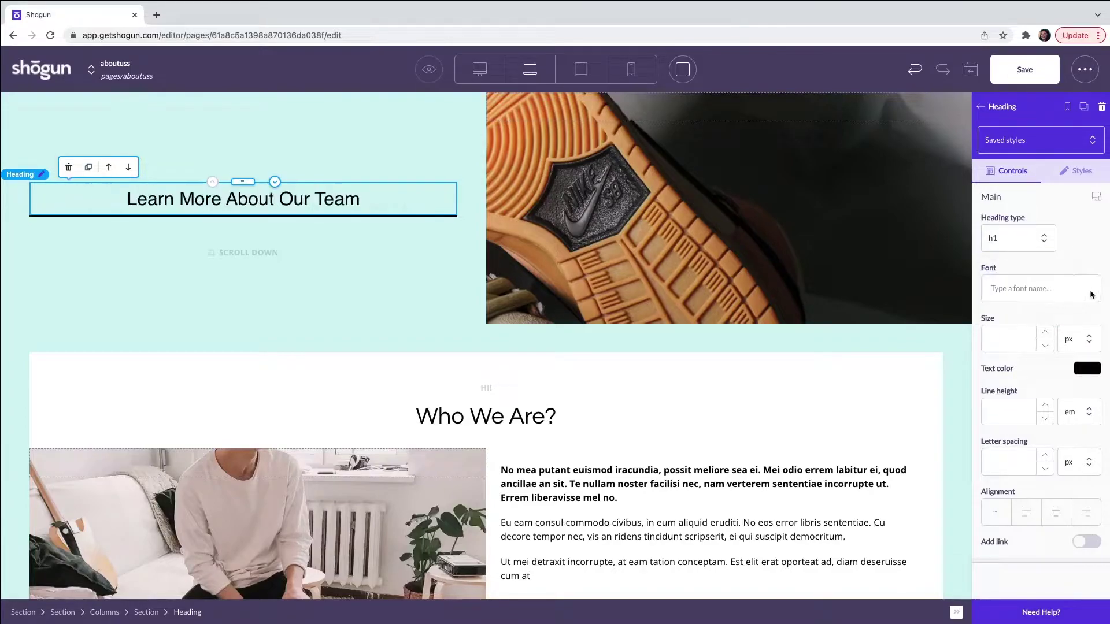
{"action": "left_click", "coordinate": [1046, 293]}
{"action": "type", "text": "op"}
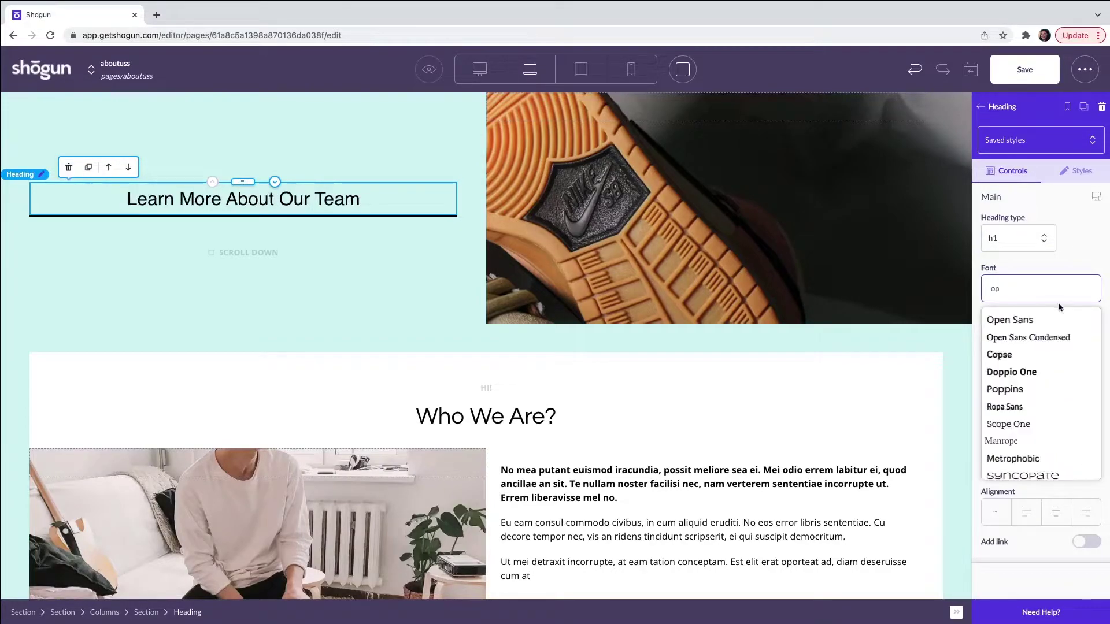
{"action": "left_click", "coordinate": [1058, 318]}
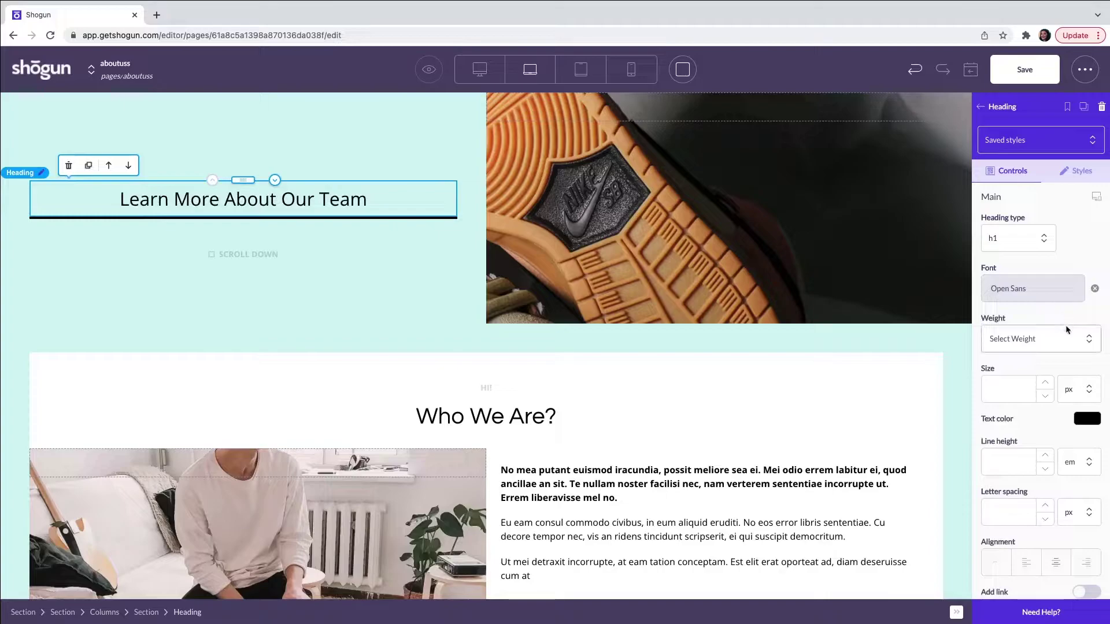
{"action": "scroll", "coordinate": [1040, 359], "scroll_direction": "down", "scroll_amount": 1}
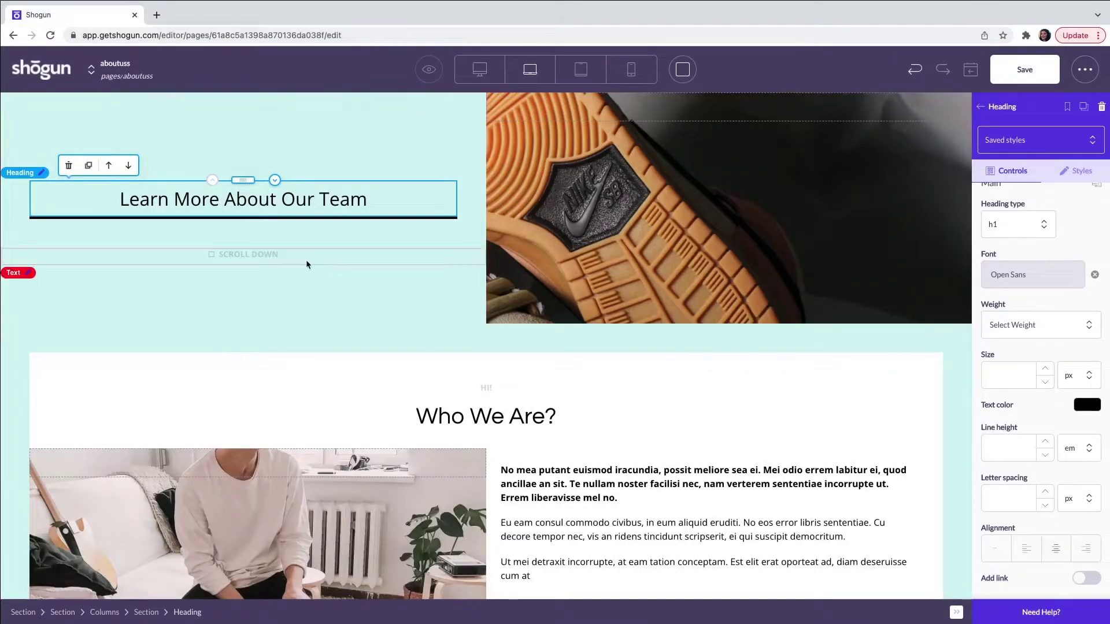
Step: Select the Scroll down text, then the surrounding hero Section to show its settings
{"action": "left_click", "coordinate": [275, 258]}
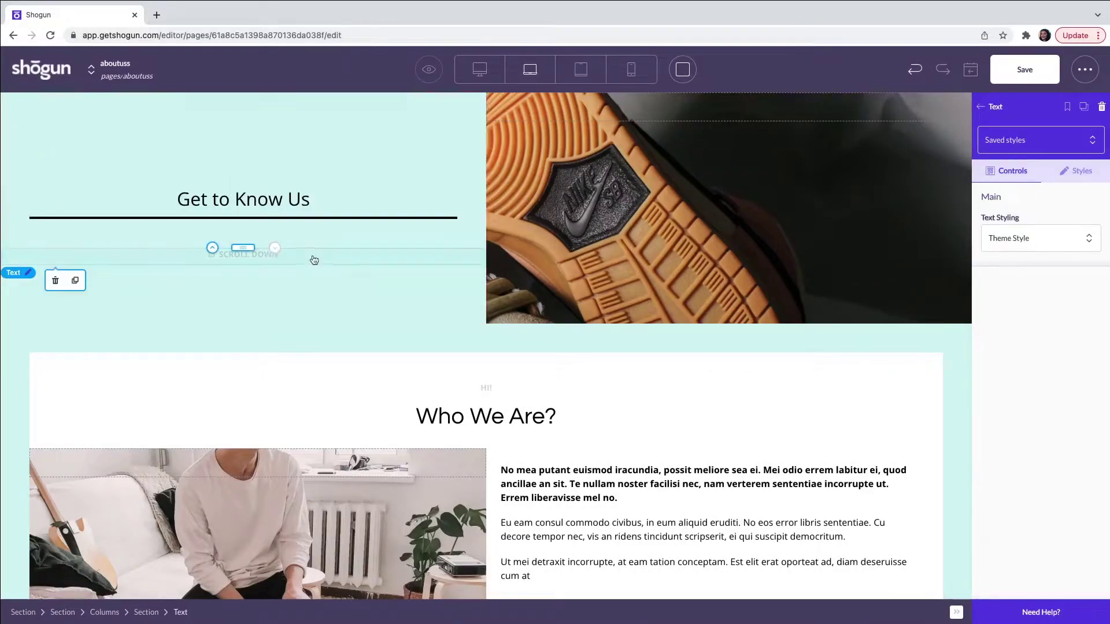
{"action": "left_click", "coordinate": [316, 257]}
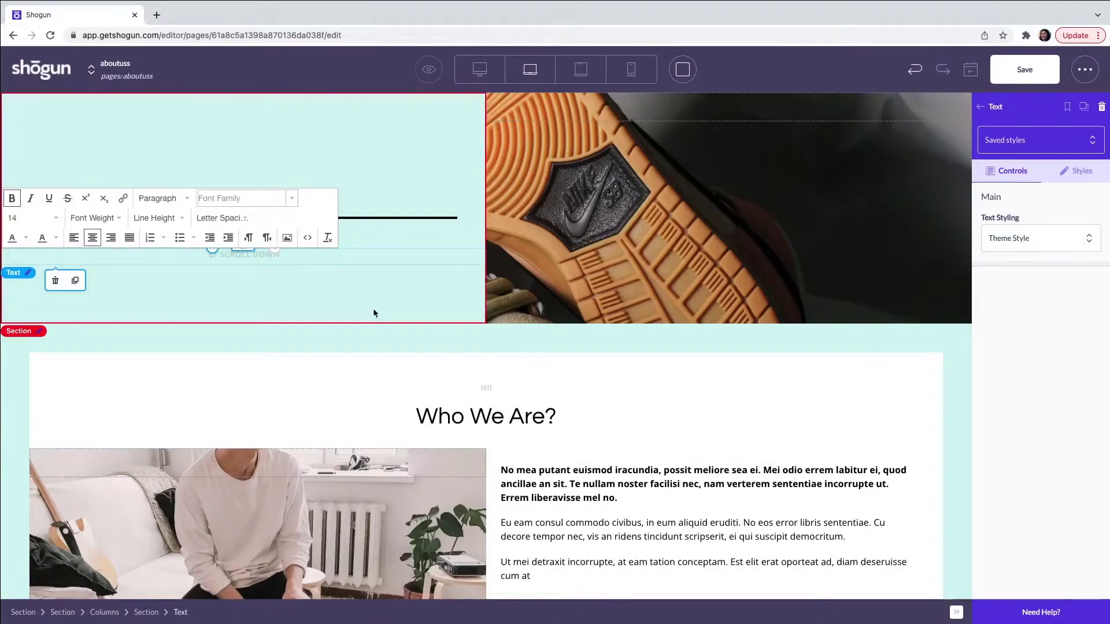
{"action": "left_click", "coordinate": [382, 317]}
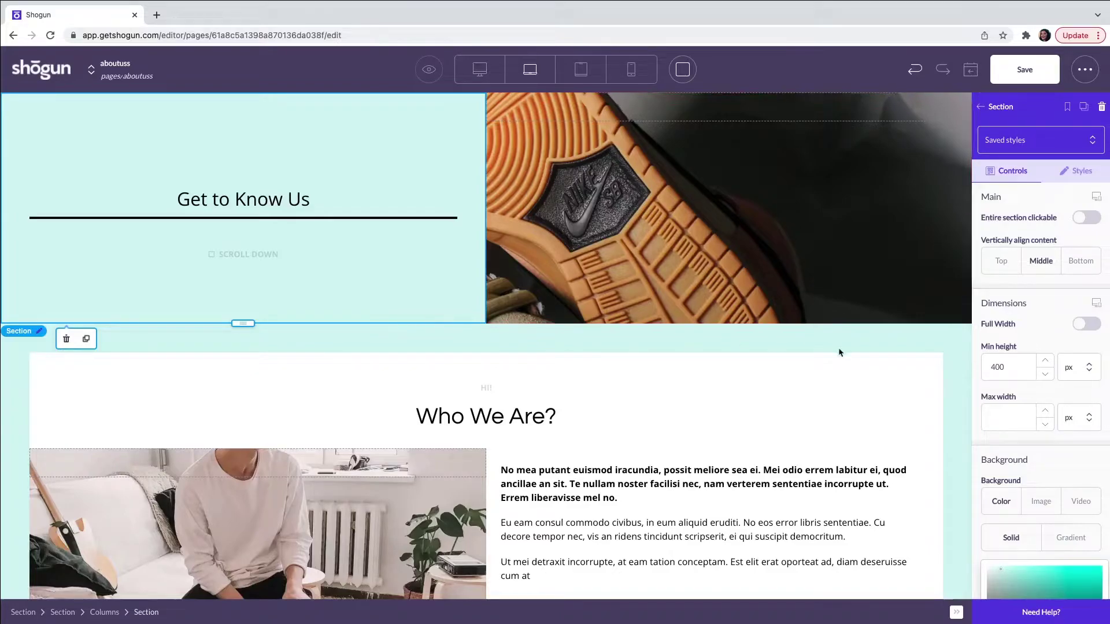
Step: Apply the saved yellow E4BF58 as the hero section's solid background colour
{"action": "scroll", "coordinate": [1074, 511], "scroll_direction": "down", "scroll_amount": 1}
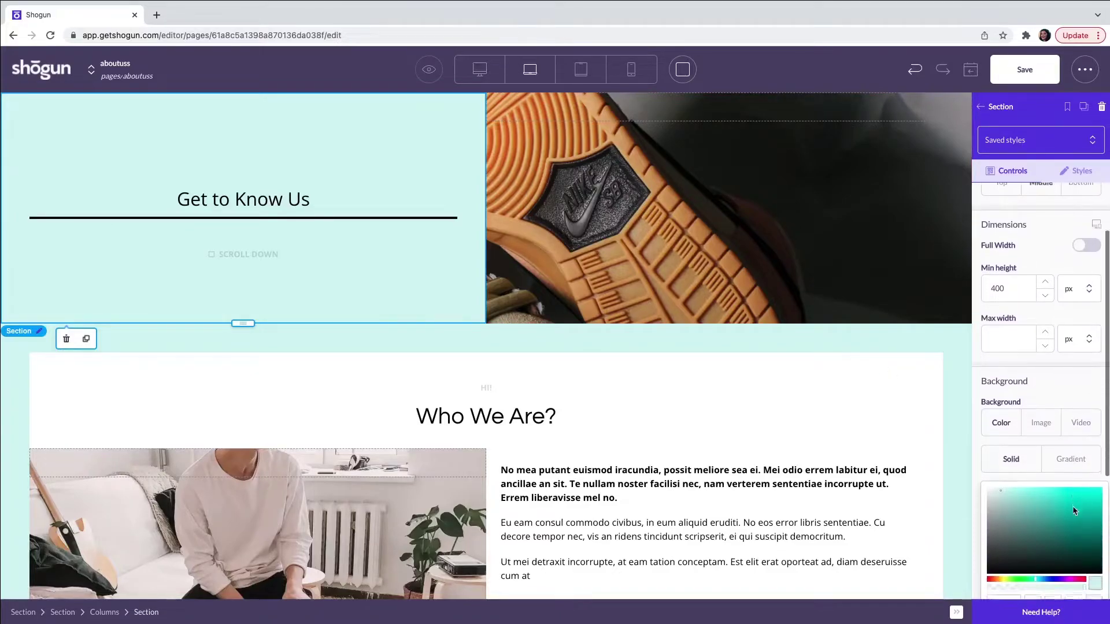
{"action": "scroll", "coordinate": [1074, 511], "scroll_direction": "down", "scroll_amount": 2}
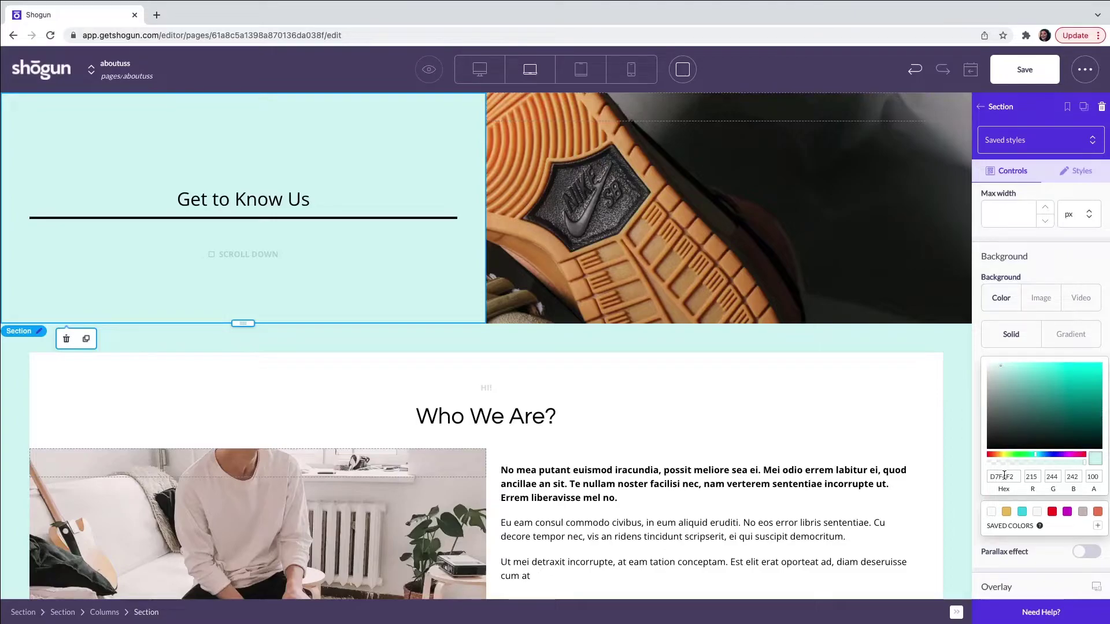
{"action": "left_click", "coordinate": [1006, 513]}
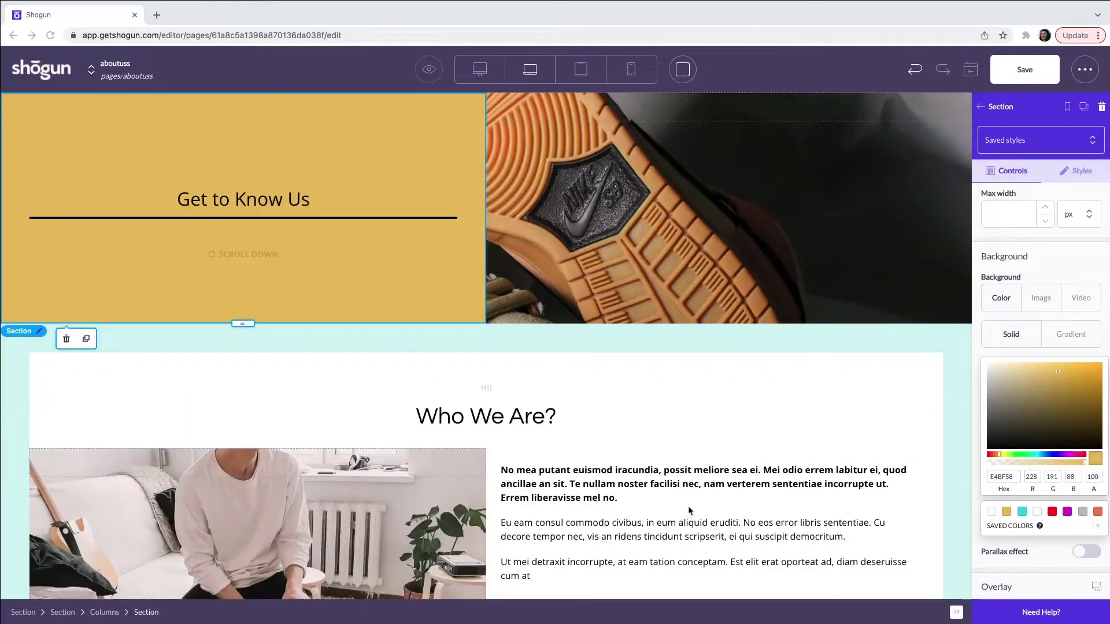
Step: Scroll to the Experts team grid and select its whole section
{"action": "scroll", "coordinate": [691, 511], "scroll_direction": "down", "scroll_amount": 5}
{"action": "scroll", "coordinate": [690, 510], "scroll_direction": "down", "scroll_amount": 2}
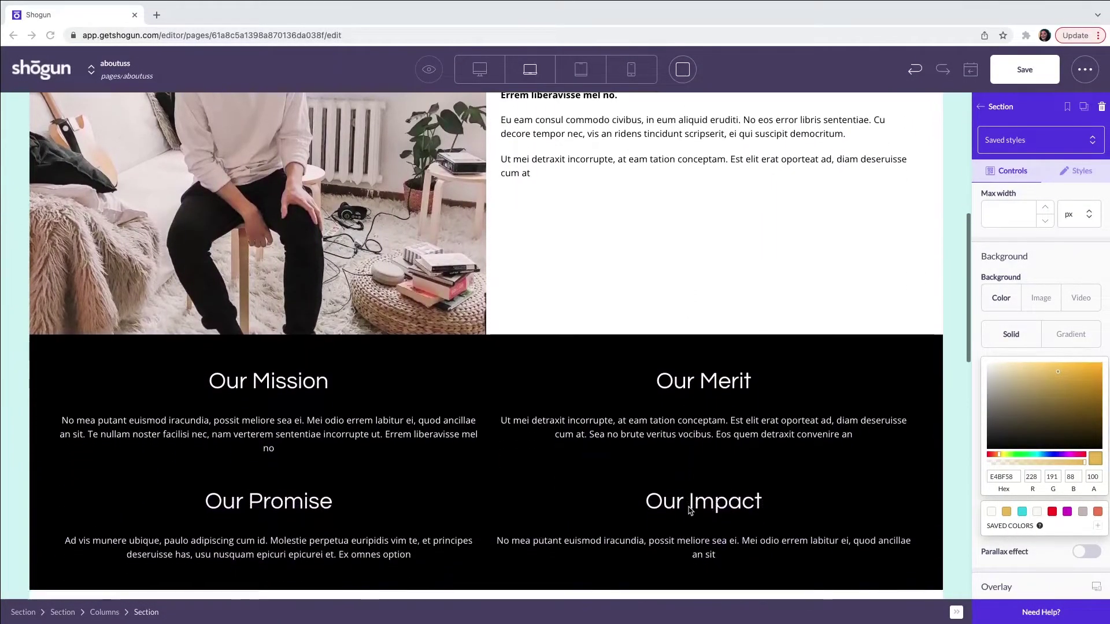
{"action": "scroll", "coordinate": [690, 511], "scroll_direction": "down", "scroll_amount": 2}
{"action": "scroll", "coordinate": [690, 510], "scroll_direction": "down", "scroll_amount": 3}
{"action": "scroll", "coordinate": [688, 511], "scroll_direction": "down", "scroll_amount": 2}
{"action": "scroll", "coordinate": [688, 510], "scroll_direction": "down", "scroll_amount": 2}
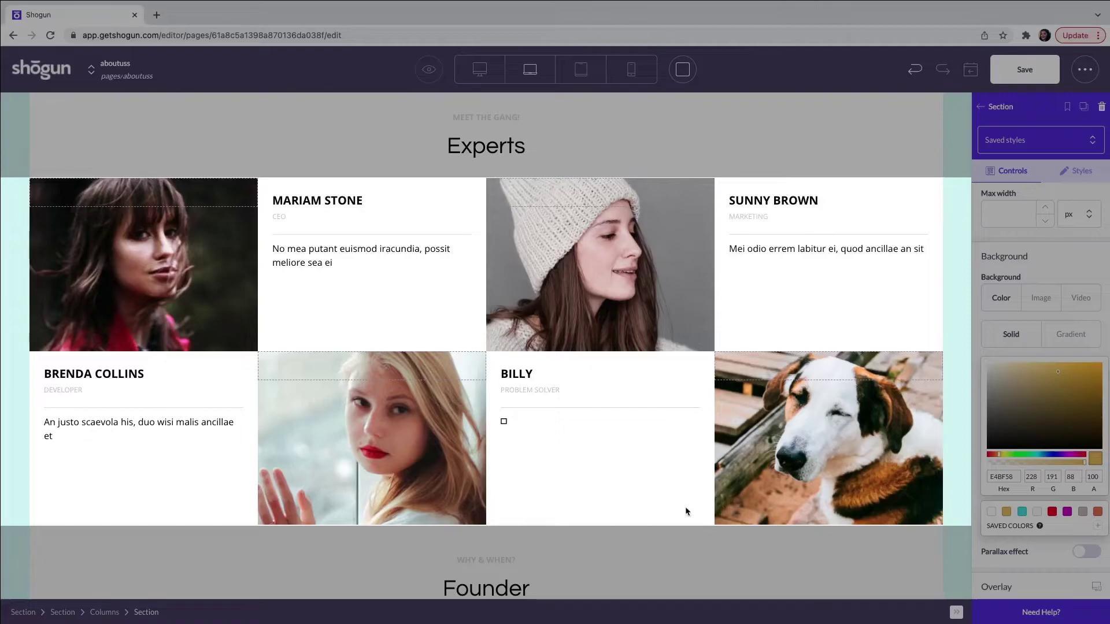
{"action": "left_click", "coordinate": [680, 511]}
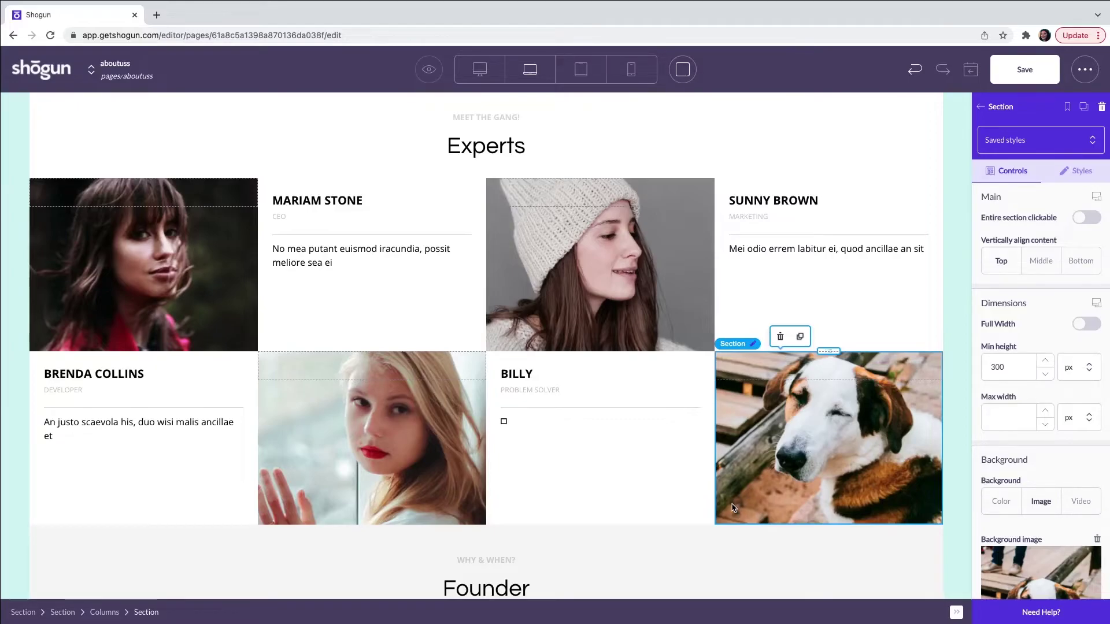
{"action": "left_click", "coordinate": [633, 525]}
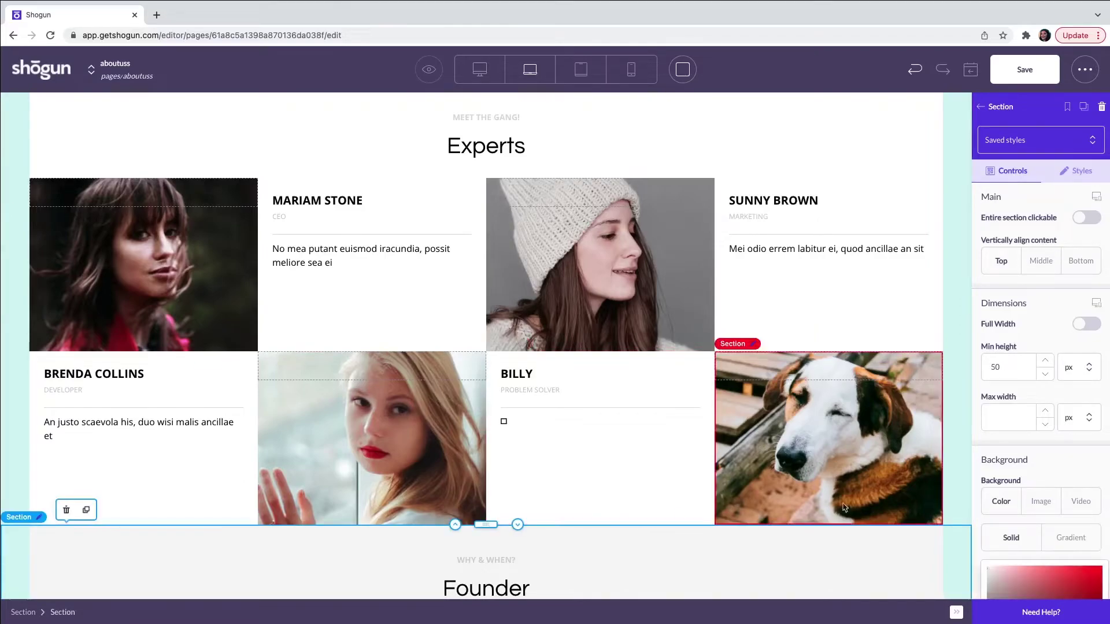
{"action": "left_click", "coordinate": [945, 496]}
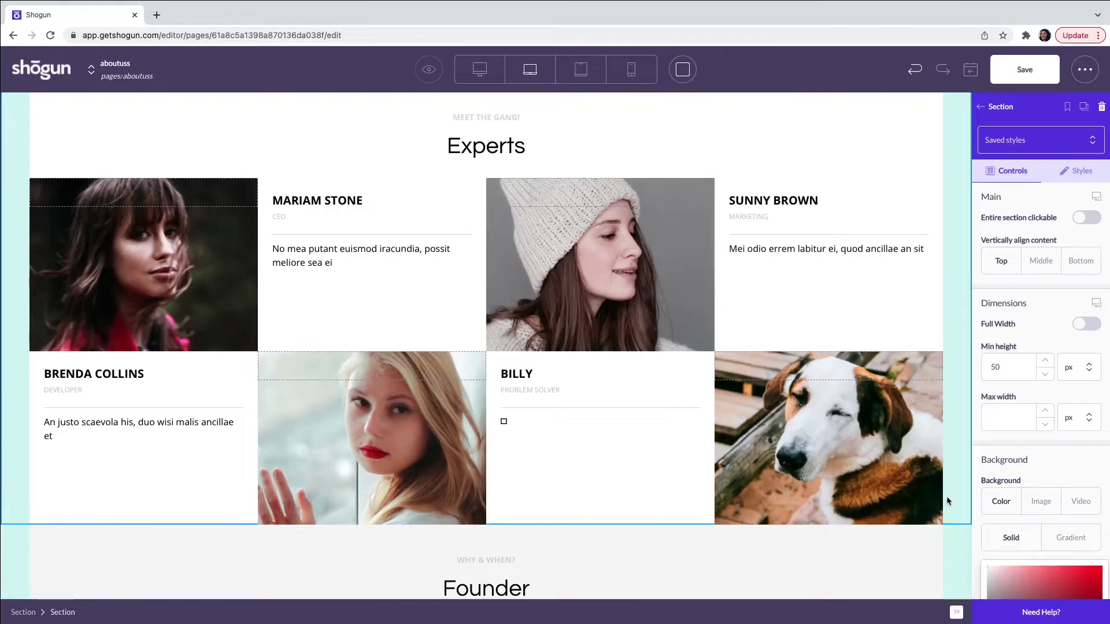
Step: Save the selected Experts section as a snippet named 'experts'
{"action": "left_click", "coordinate": [1068, 107]}
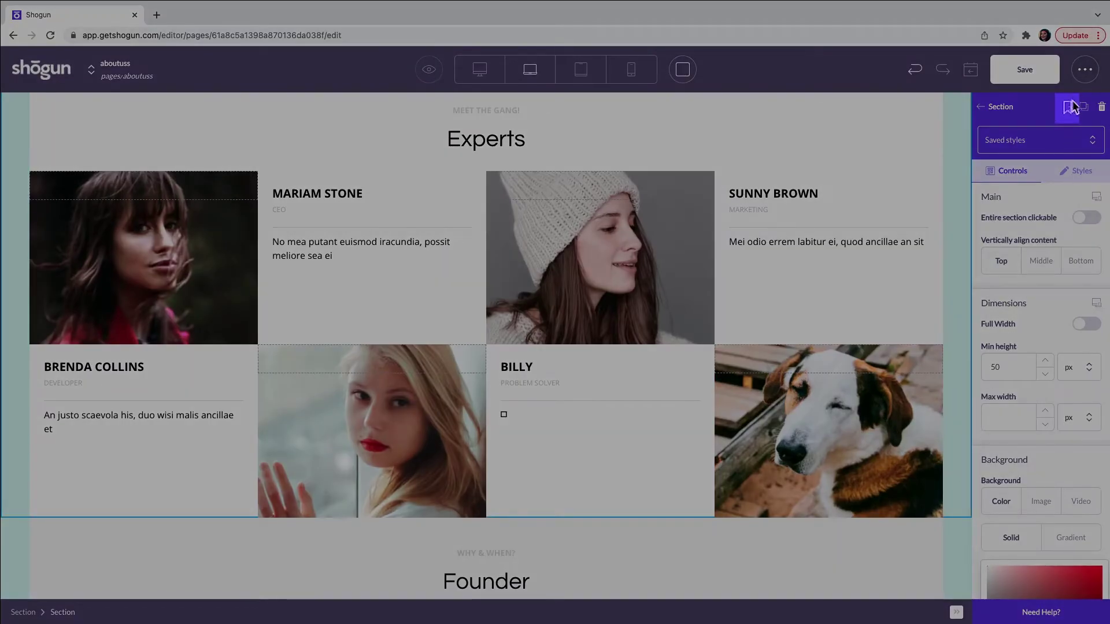
{"action": "type", "text": "expe"}
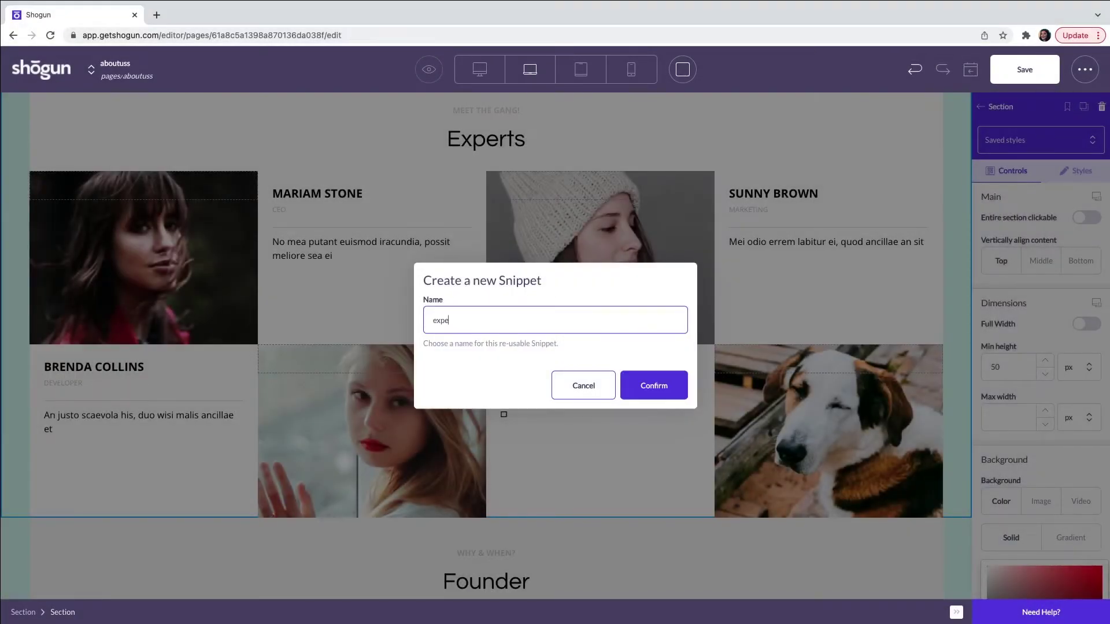
{"action": "type", "text": "rts"}
{"action": "left_click", "coordinate": [665, 393]}
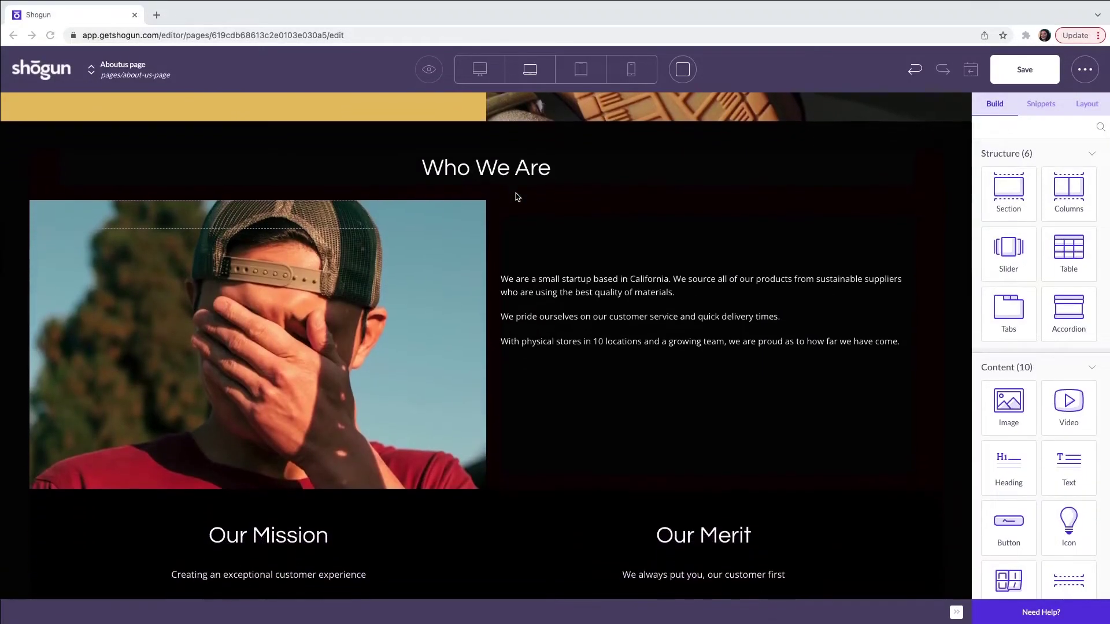
Step: Scroll down through the Aboutus page's hero, Experts and Founder sections and back to the top
{"action": "scroll", "coordinate": [517, 196], "scroll_direction": "down", "scroll_amount": 1}
{"action": "scroll", "coordinate": [518, 197], "scroll_direction": "down", "scroll_amount": 2}
{"action": "scroll", "coordinate": [517, 197], "scroll_direction": "down", "scroll_amount": 1}
{"action": "scroll", "coordinate": [517, 196], "scroll_direction": "down", "scroll_amount": 1}
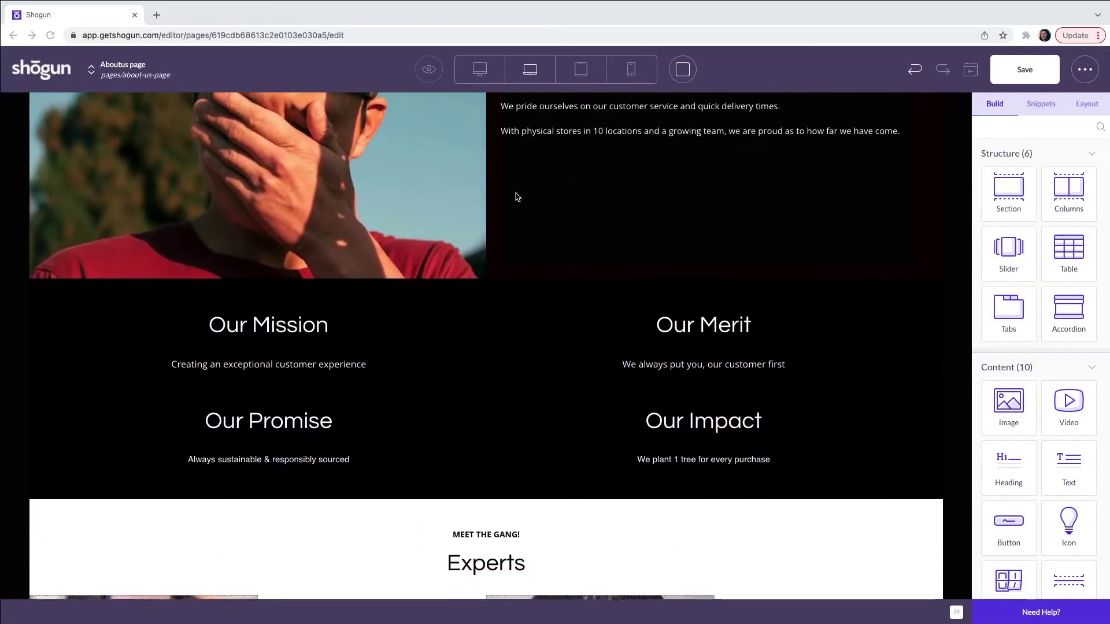
{"action": "scroll", "coordinate": [516, 196], "scroll_direction": "down", "scroll_amount": 1}
{"action": "scroll", "coordinate": [516, 196], "scroll_direction": "down", "scroll_amount": 2}
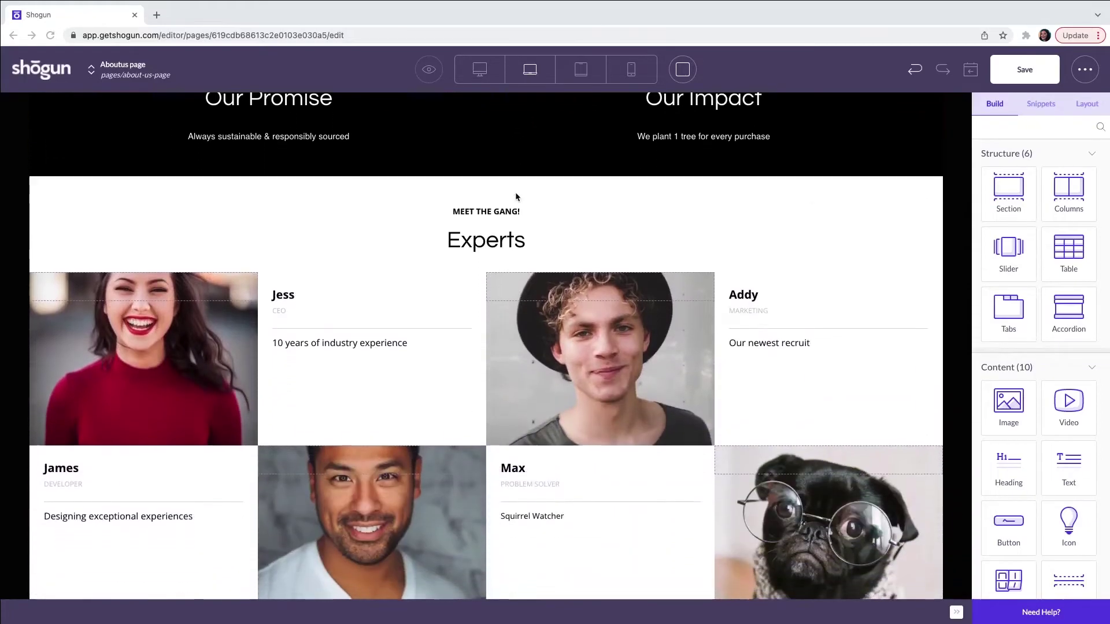
{"action": "scroll", "coordinate": [517, 196], "scroll_direction": "down", "scroll_amount": 1}
{"action": "scroll", "coordinate": [516, 197], "scroll_direction": "down", "scroll_amount": 1}
{"action": "scroll", "coordinate": [516, 196], "scroll_direction": "down", "scroll_amount": 1}
{"action": "scroll", "coordinate": [516, 196], "scroll_direction": "down", "scroll_amount": 1}
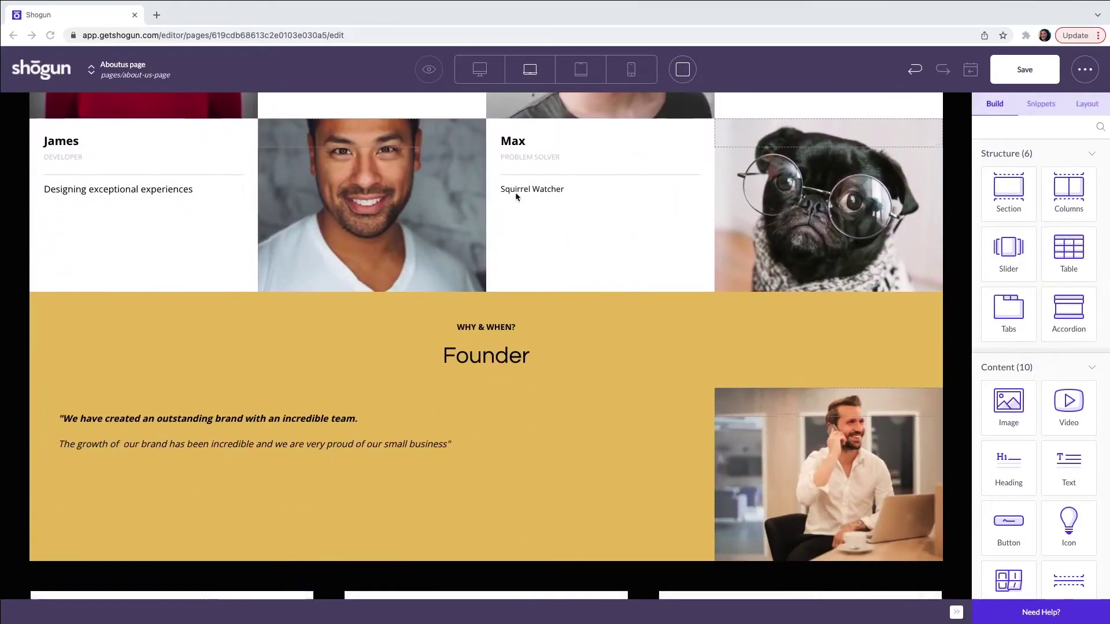
{"action": "scroll", "coordinate": [516, 196], "scroll_direction": "up", "scroll_amount": 1}
{"action": "scroll", "coordinate": [516, 196], "scroll_direction": "up", "scroll_amount": 1}
{"action": "scroll", "coordinate": [516, 197], "scroll_direction": "up", "scroll_amount": 1}
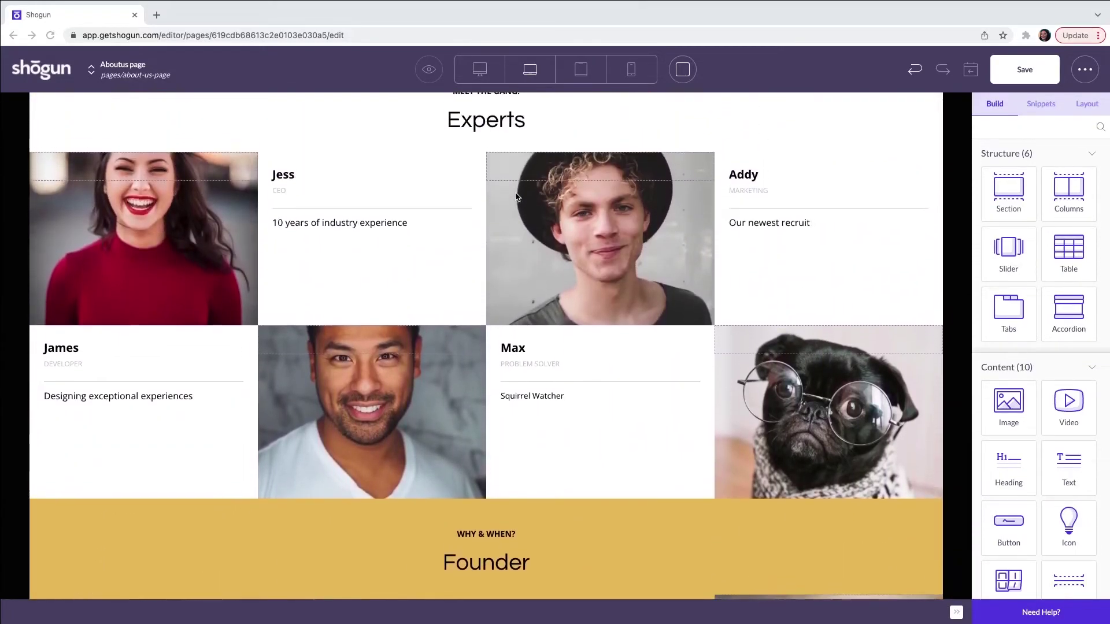
{"action": "scroll", "coordinate": [516, 197], "scroll_direction": "up", "scroll_amount": 1}
{"action": "scroll", "coordinate": [516, 197], "scroll_direction": "up", "scroll_amount": 2}
{"action": "scroll", "coordinate": [516, 196], "scroll_direction": "up", "scroll_amount": 1}
{"action": "scroll", "coordinate": [517, 196], "scroll_direction": "up", "scroll_amount": 2}
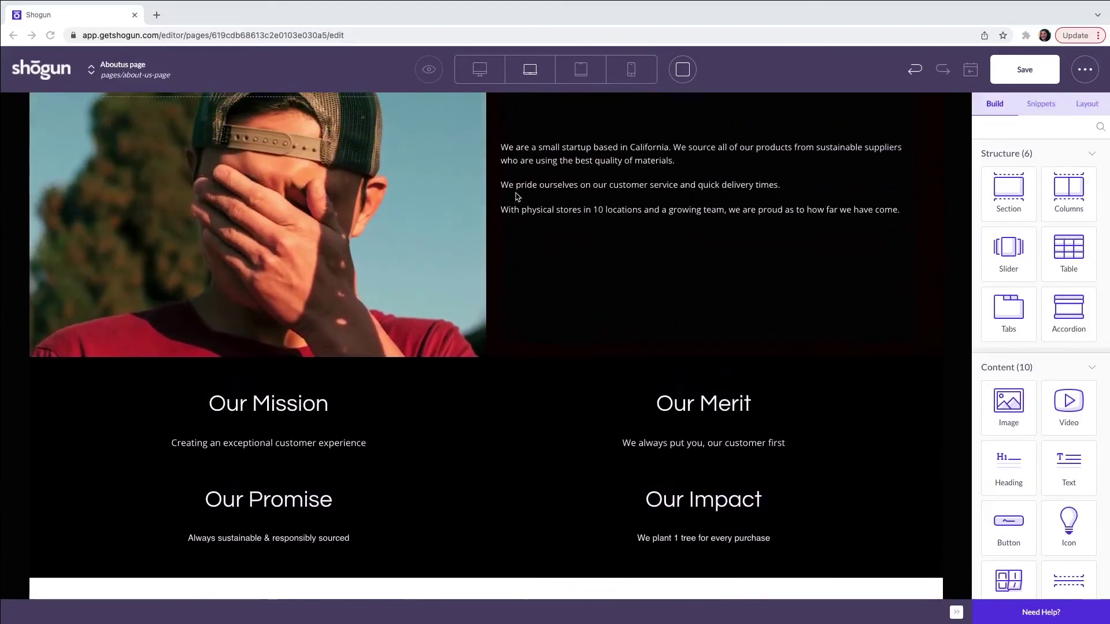
{"action": "scroll", "coordinate": [516, 197], "scroll_direction": "up", "scroll_amount": 2}
{"action": "scroll", "coordinate": [517, 196], "scroll_direction": "up", "scroll_amount": 2}
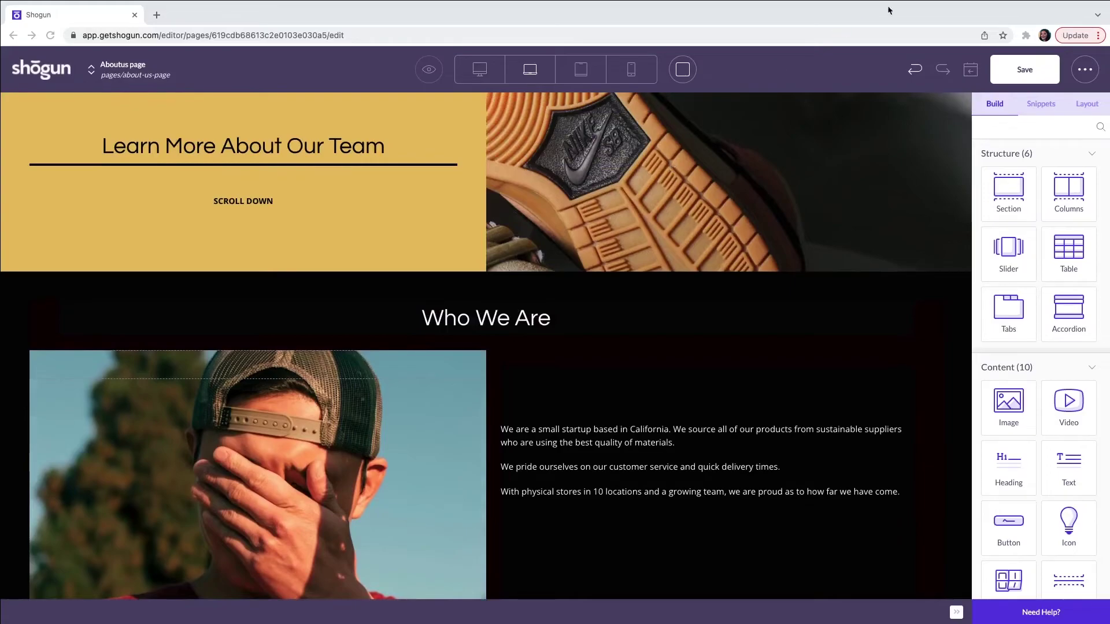
Step: Save the Aboutus page so it updates and publishes
{"action": "left_click", "coordinate": [1034, 71]}
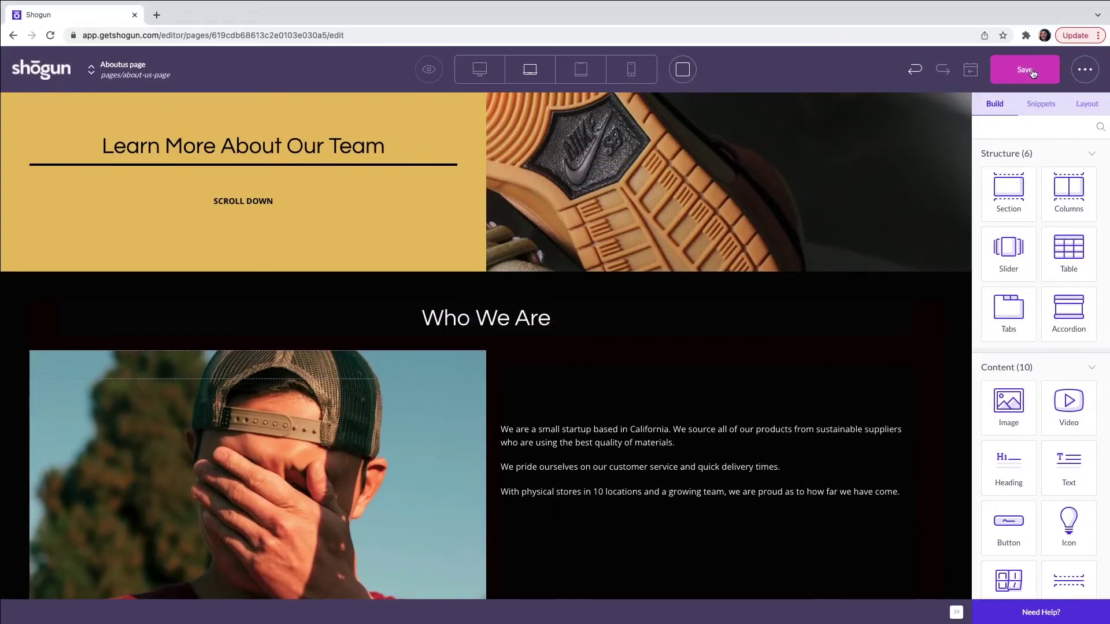
{"action": "left_click", "coordinate": [1033, 71]}
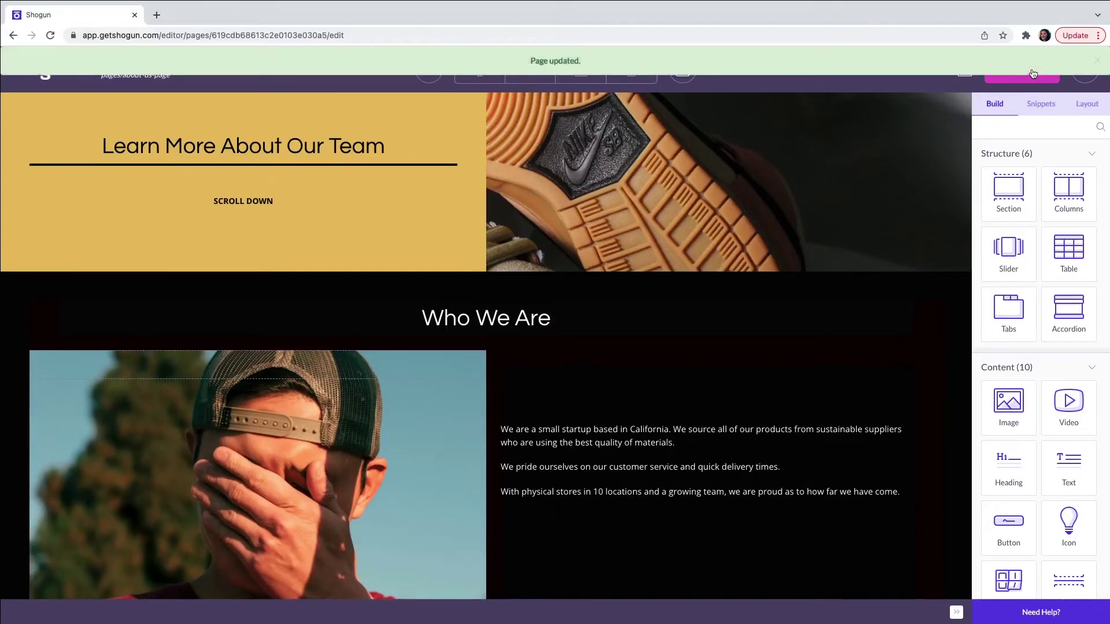